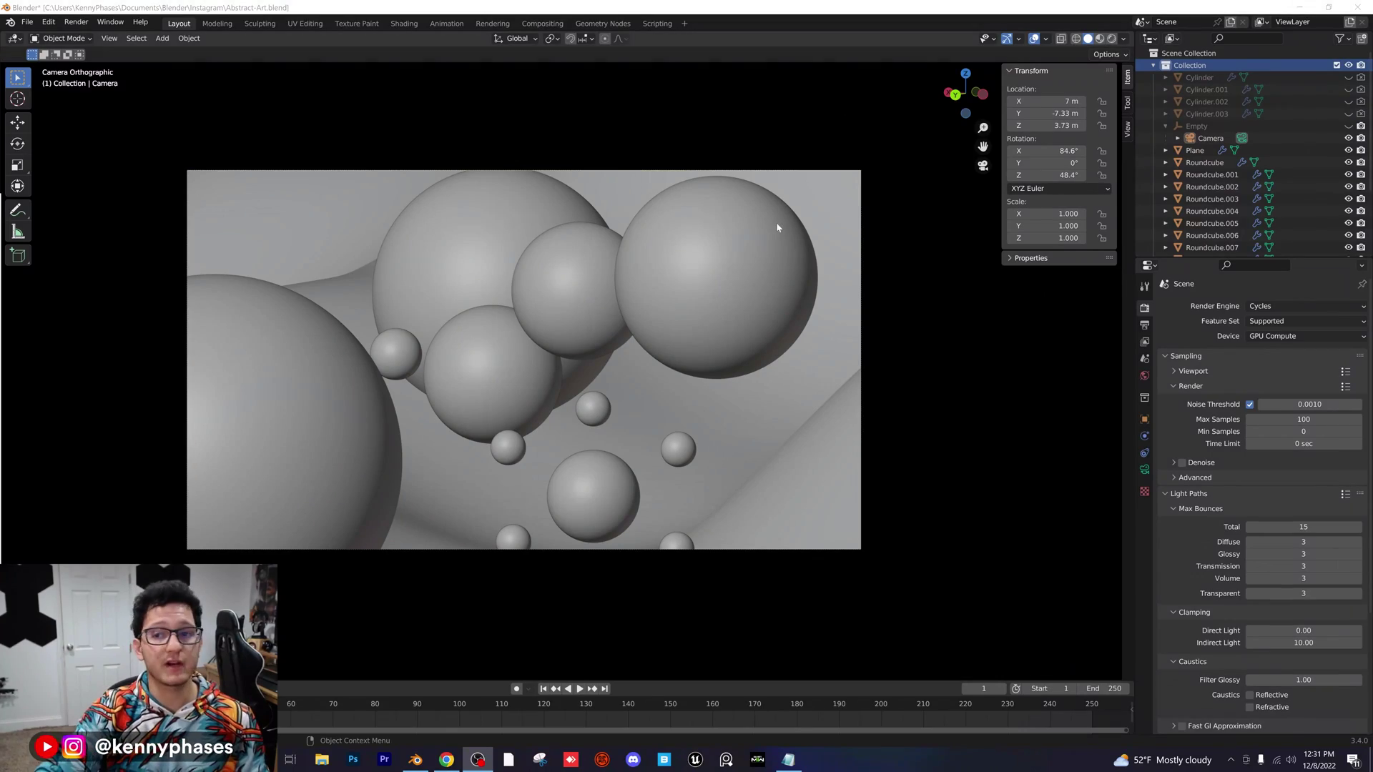
Switch to Rendered shading, return to the camera view, and zoom into the camera frame.
{"action": "left_click", "coordinate": [1111, 39]}
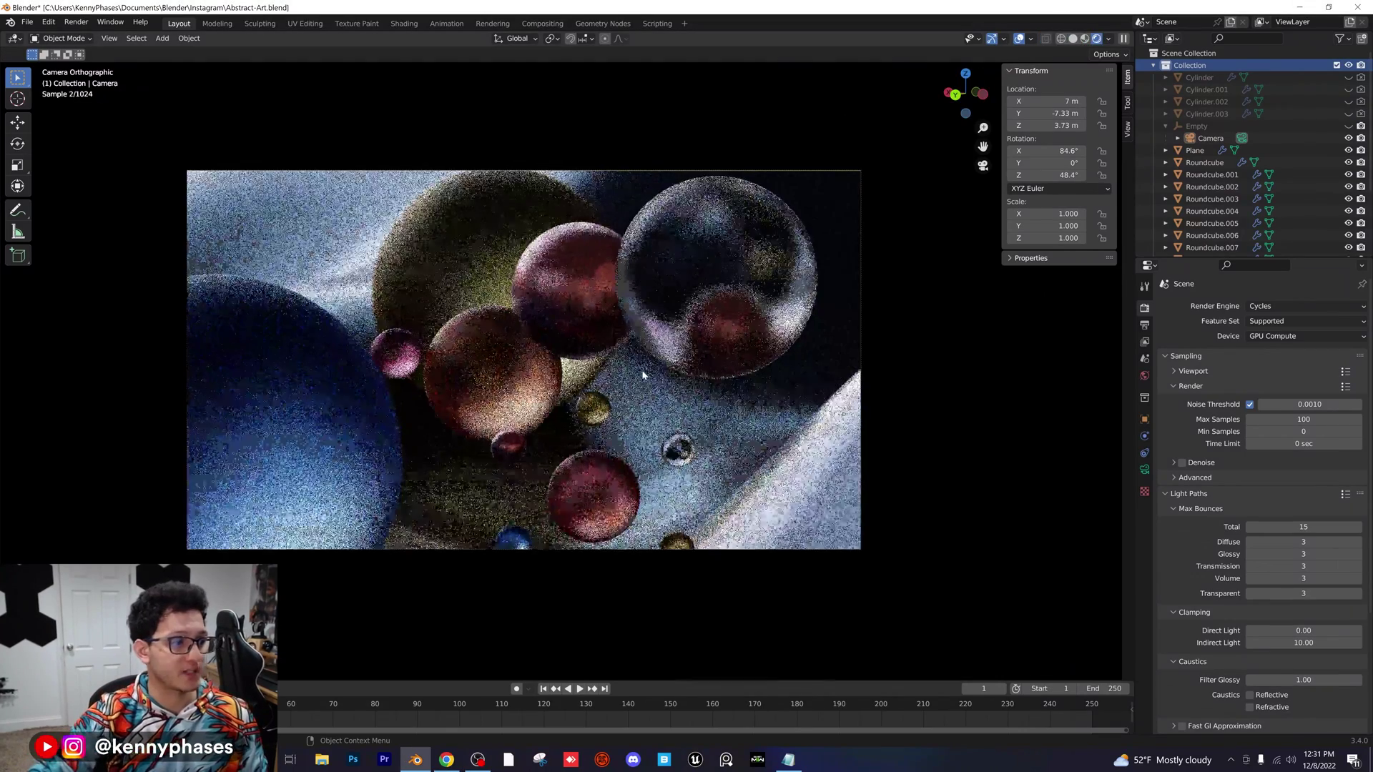
{"action": "key", "text": "KP_0"}
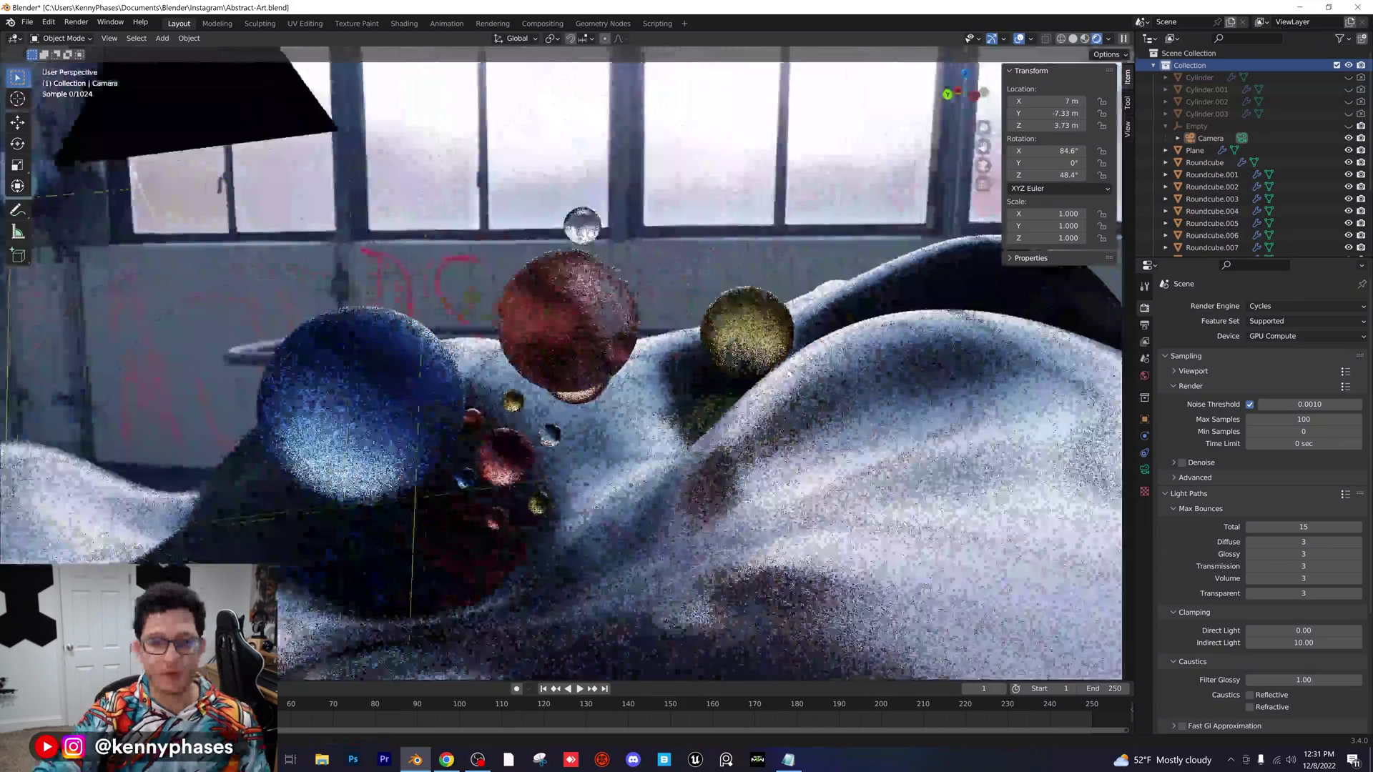
{"action": "key", "text": "KP_0"}
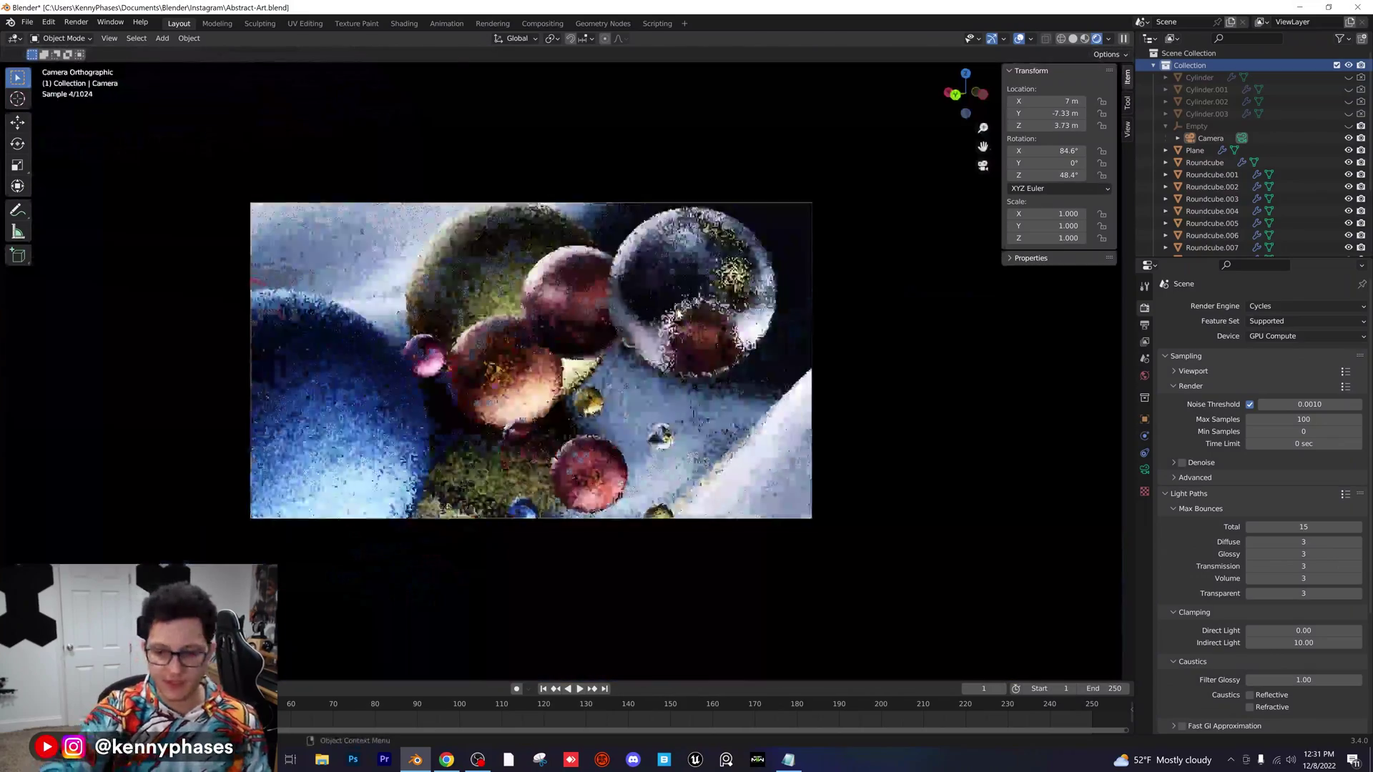
{"action": "scroll", "coordinate": [596, 381], "scroll_direction": "up", "scroll_amount": 1}
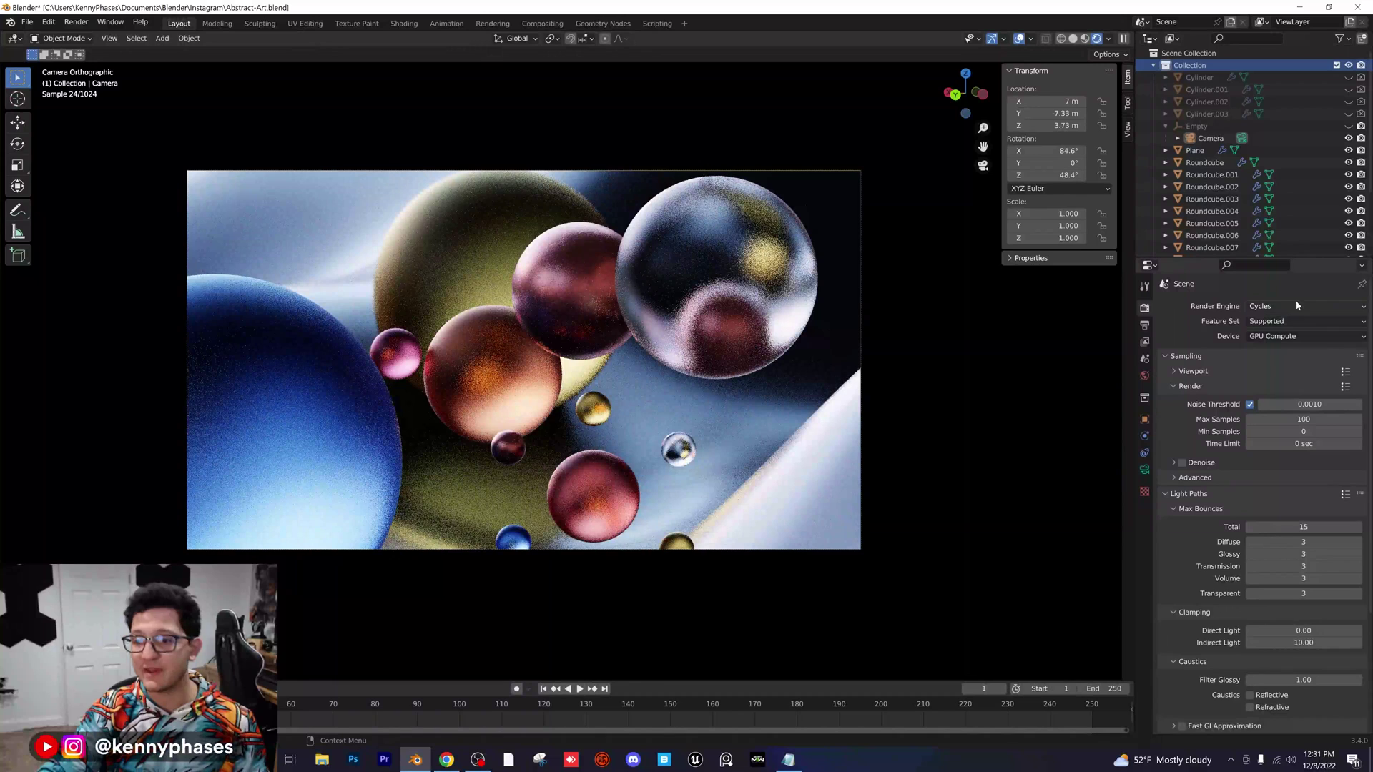
Show the Device dropdown options, CPU and GPU Compute, in Render Properties.
{"action": "left_click", "coordinate": [1281, 337]}
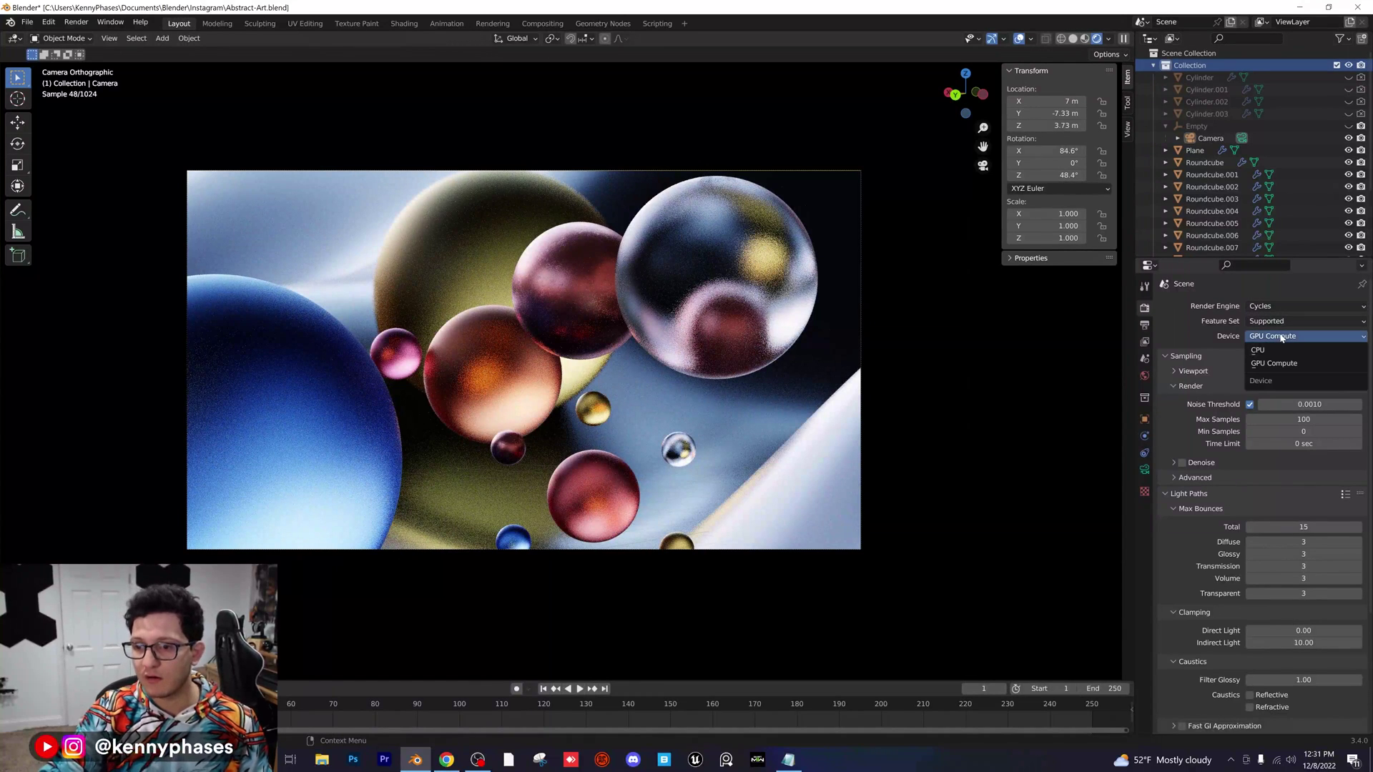
{"action": "left_click", "coordinate": [1279, 336]}
{"action": "left_click", "coordinate": [1272, 338]}
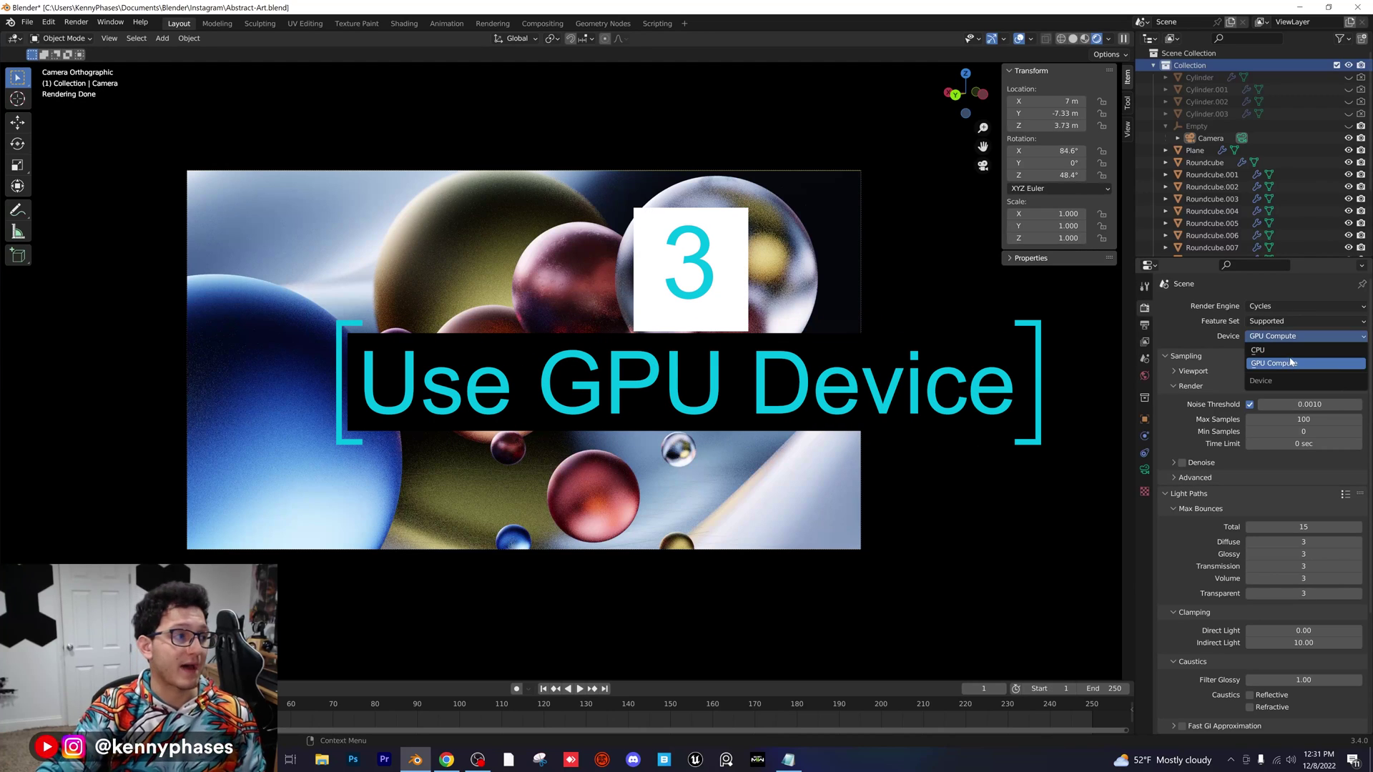
{"action": "left_click", "coordinate": [1291, 363]}
{"action": "left_click", "coordinate": [1287, 336]}
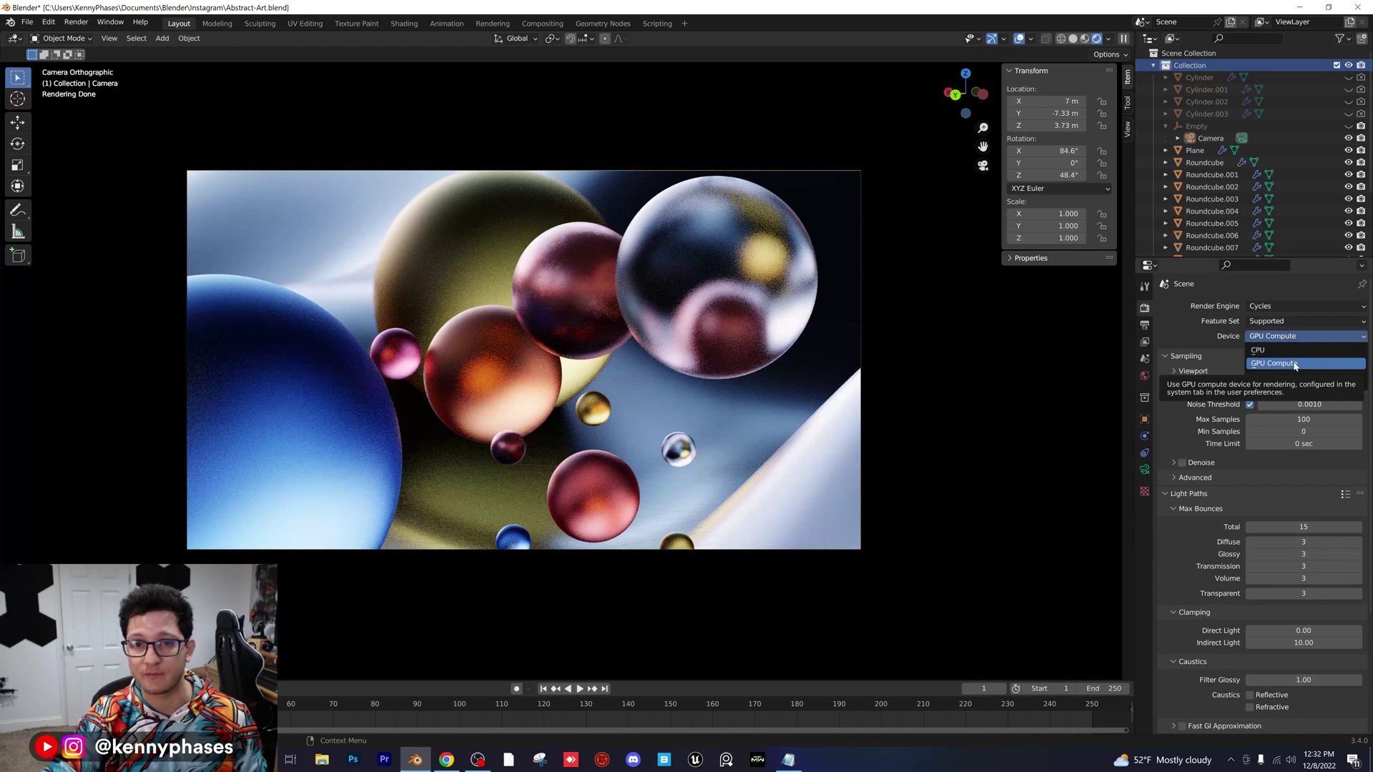
Keep GPU Compute as the device and pick OptiX under Preferences > System > Cycles Render Devices.
{"action": "left_click", "coordinate": [1295, 365]}
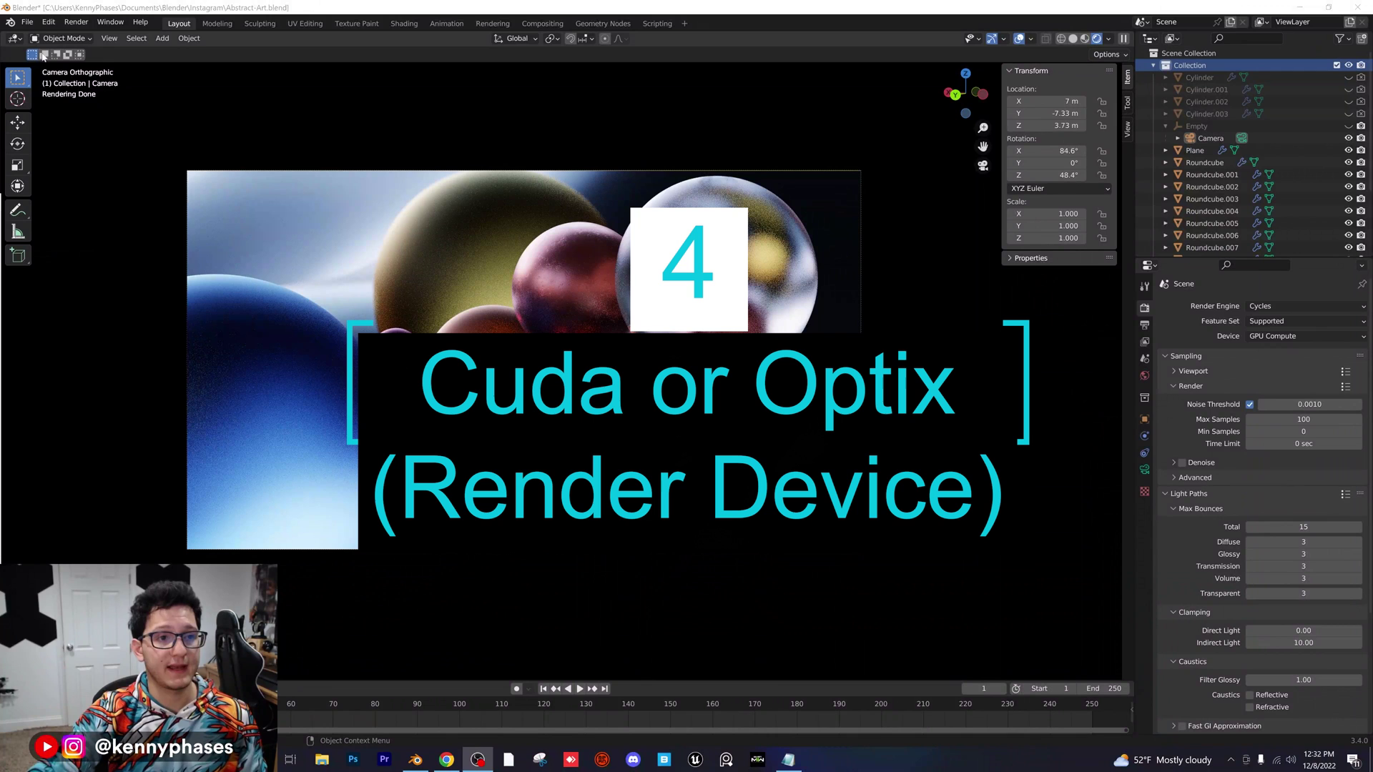
{"action": "left_click", "coordinate": [48, 22]}
{"action": "left_click", "coordinate": [118, 199]}
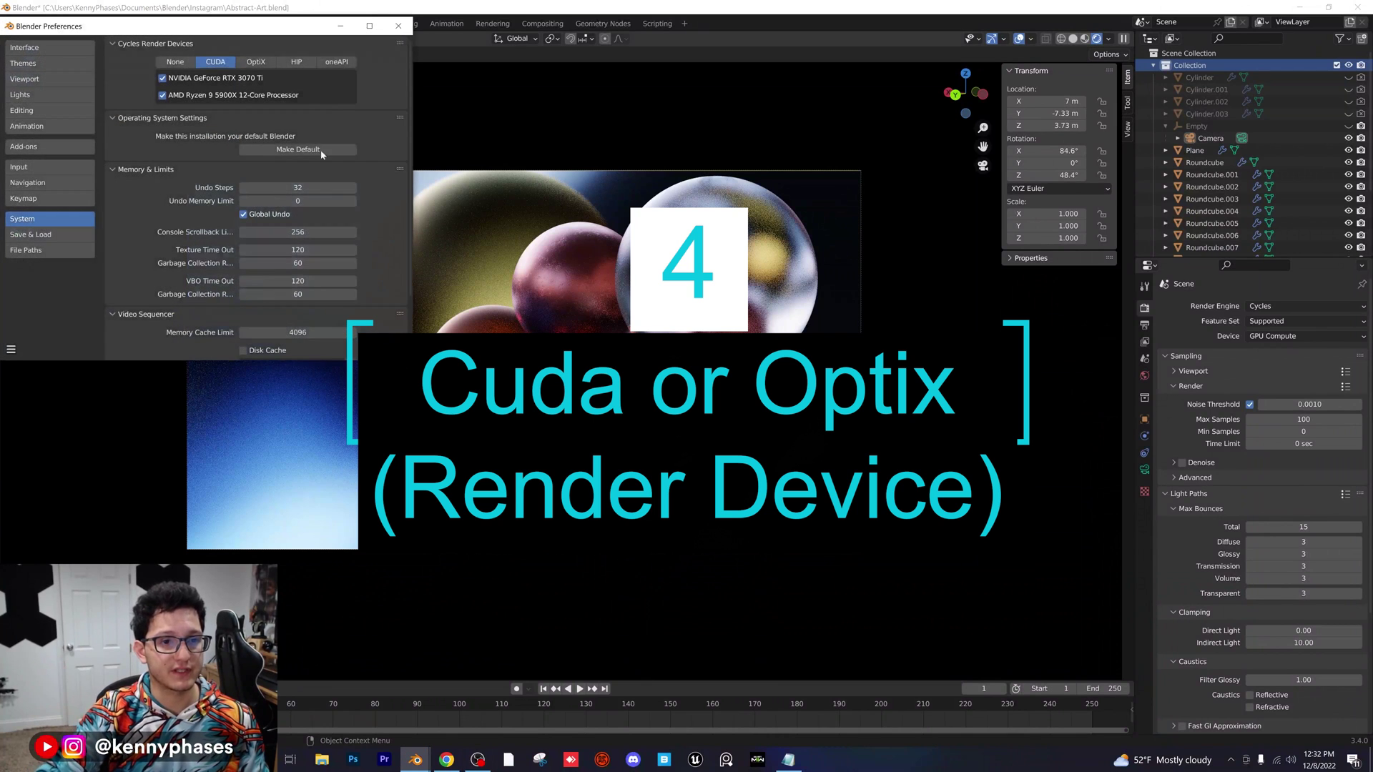
{"action": "left_click_drag", "start_coordinate": [301, 27], "coordinate": [650, 157]}
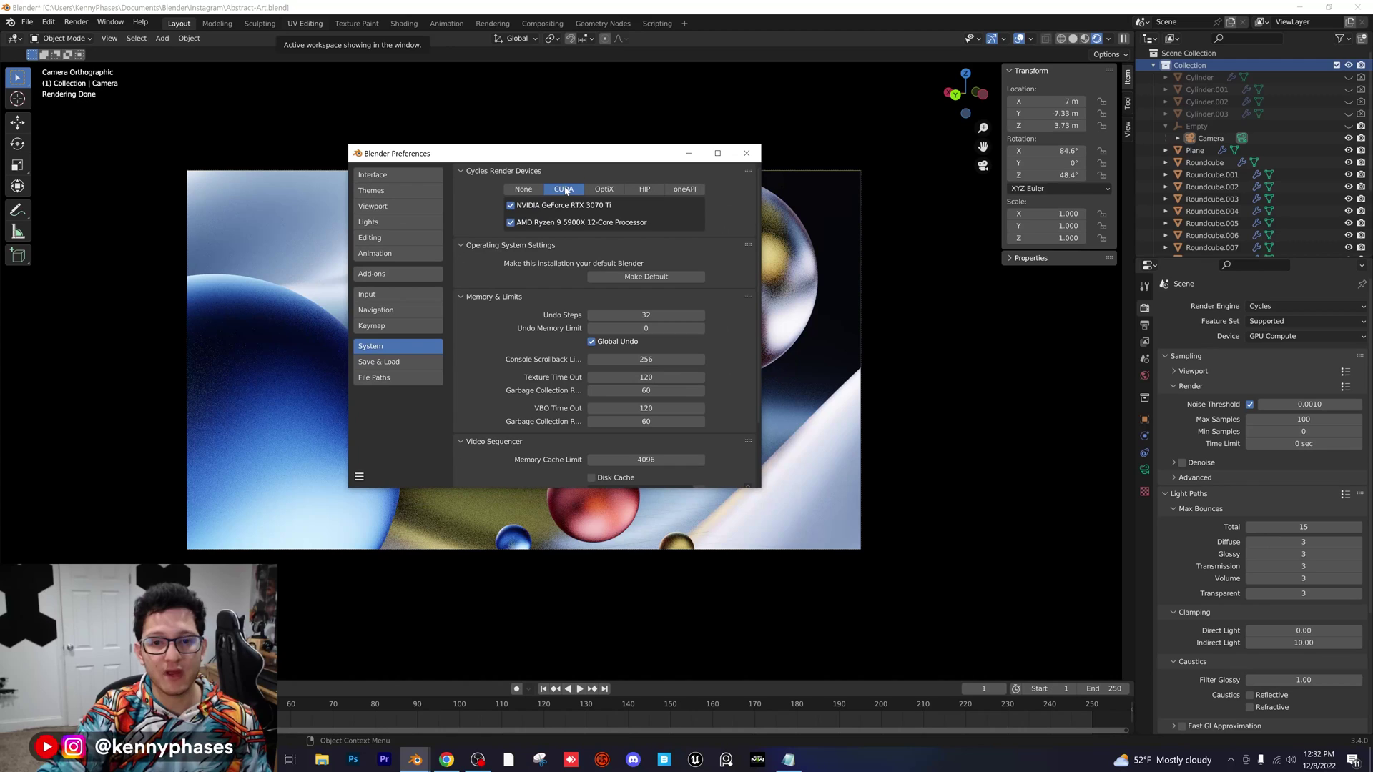
{"action": "left_click", "coordinate": [603, 194]}
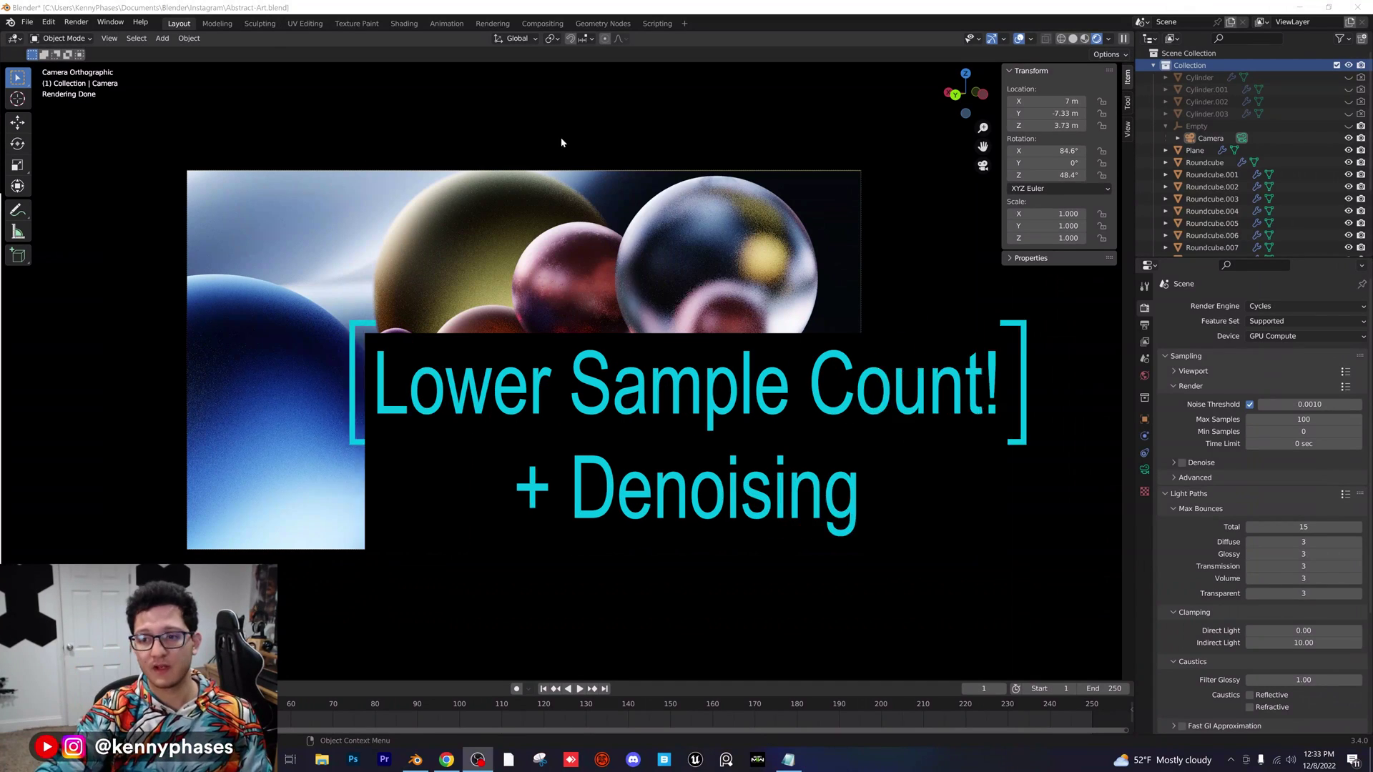
Keep final render Max Samples at 100 and tick the Denoise checkbox.
{"action": "left_click", "coordinate": [1190, 387]}
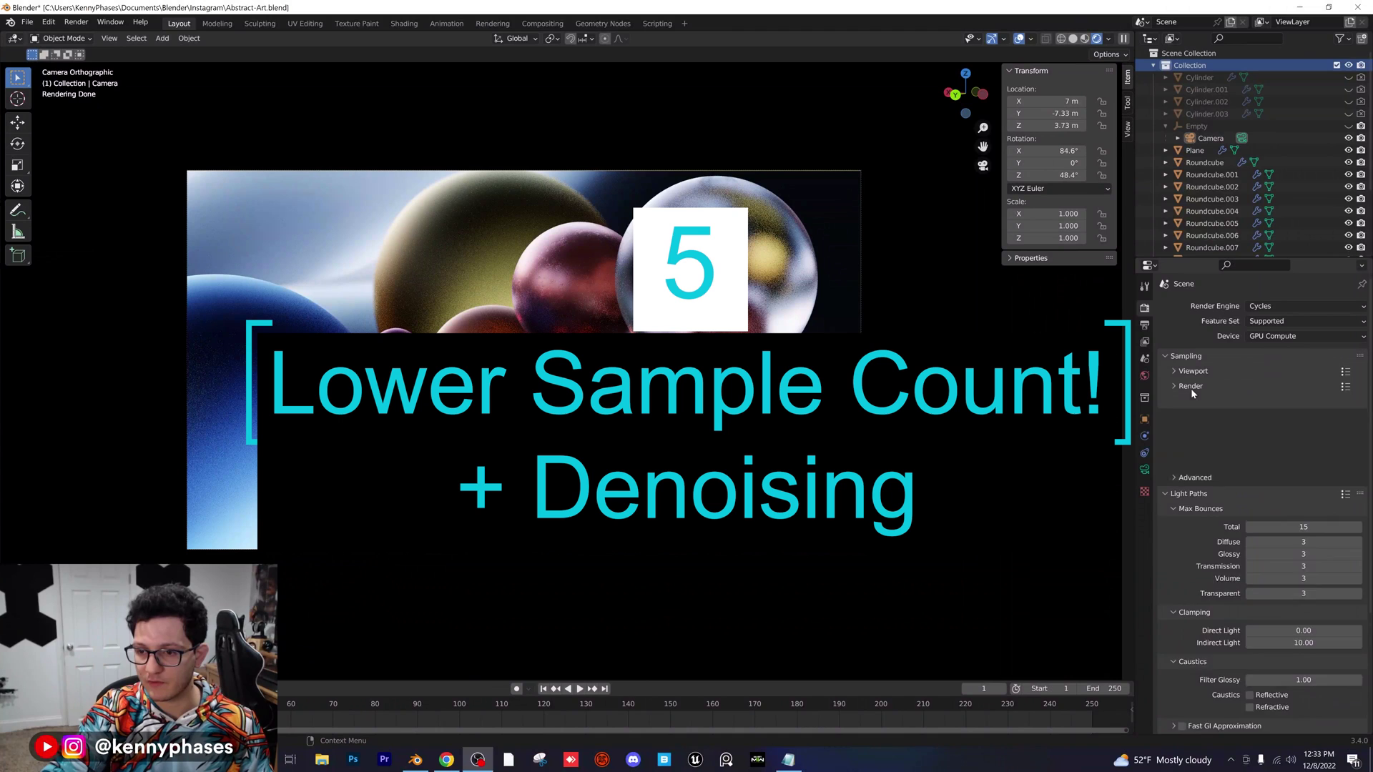
{"action": "left_click", "coordinate": [1190, 386]}
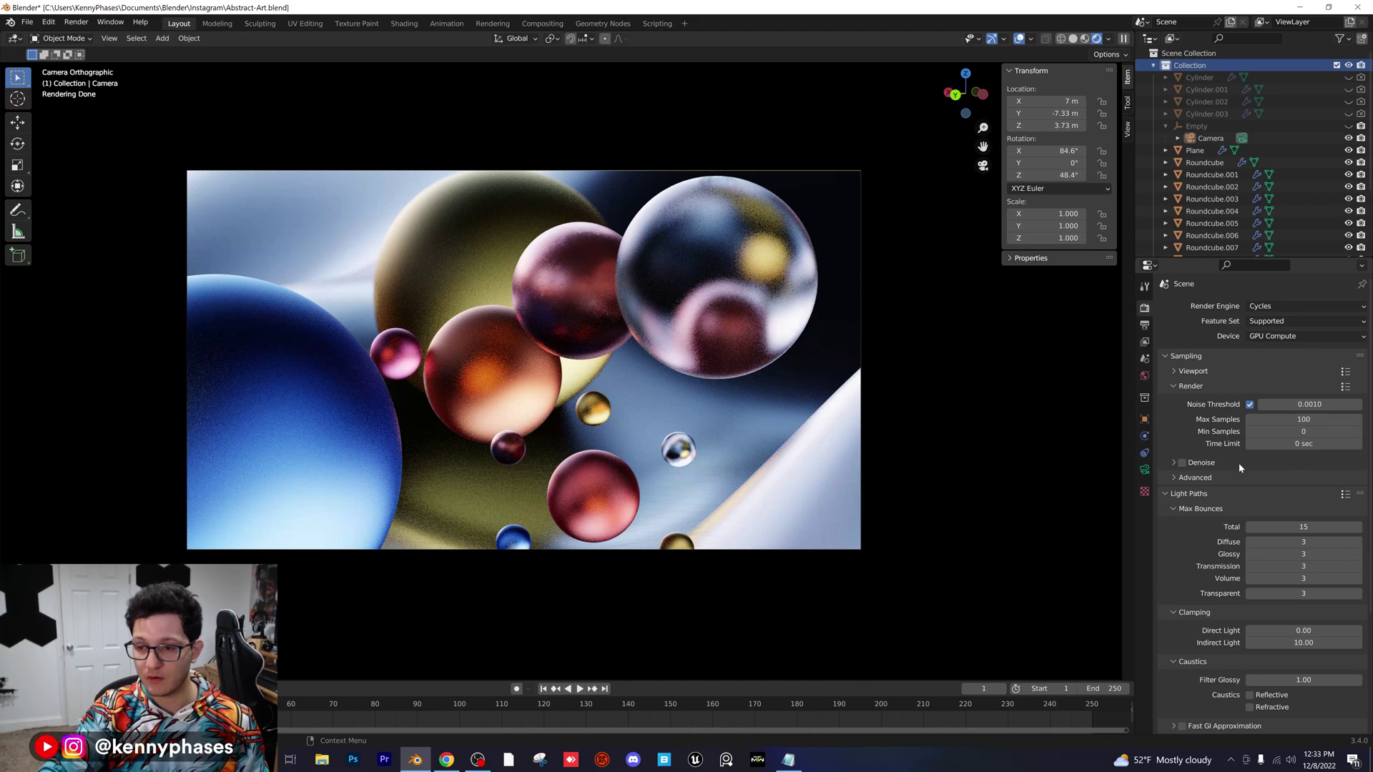
{"action": "left_click_drag", "start_coordinate": [1308, 420], "coordinate": [1288, 417]}
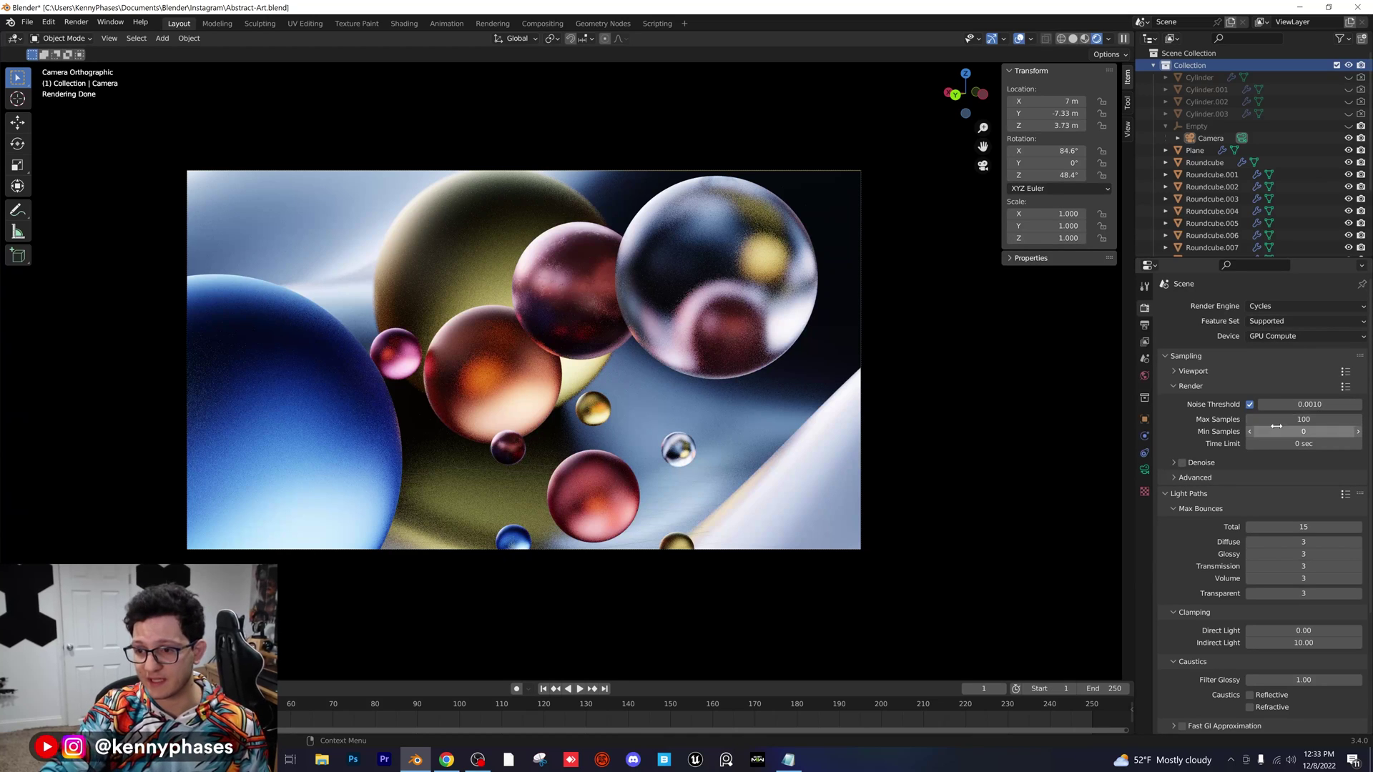
{"action": "left_click", "coordinate": [1182, 463]}
{"action": "left_click", "coordinate": [1173, 462]}
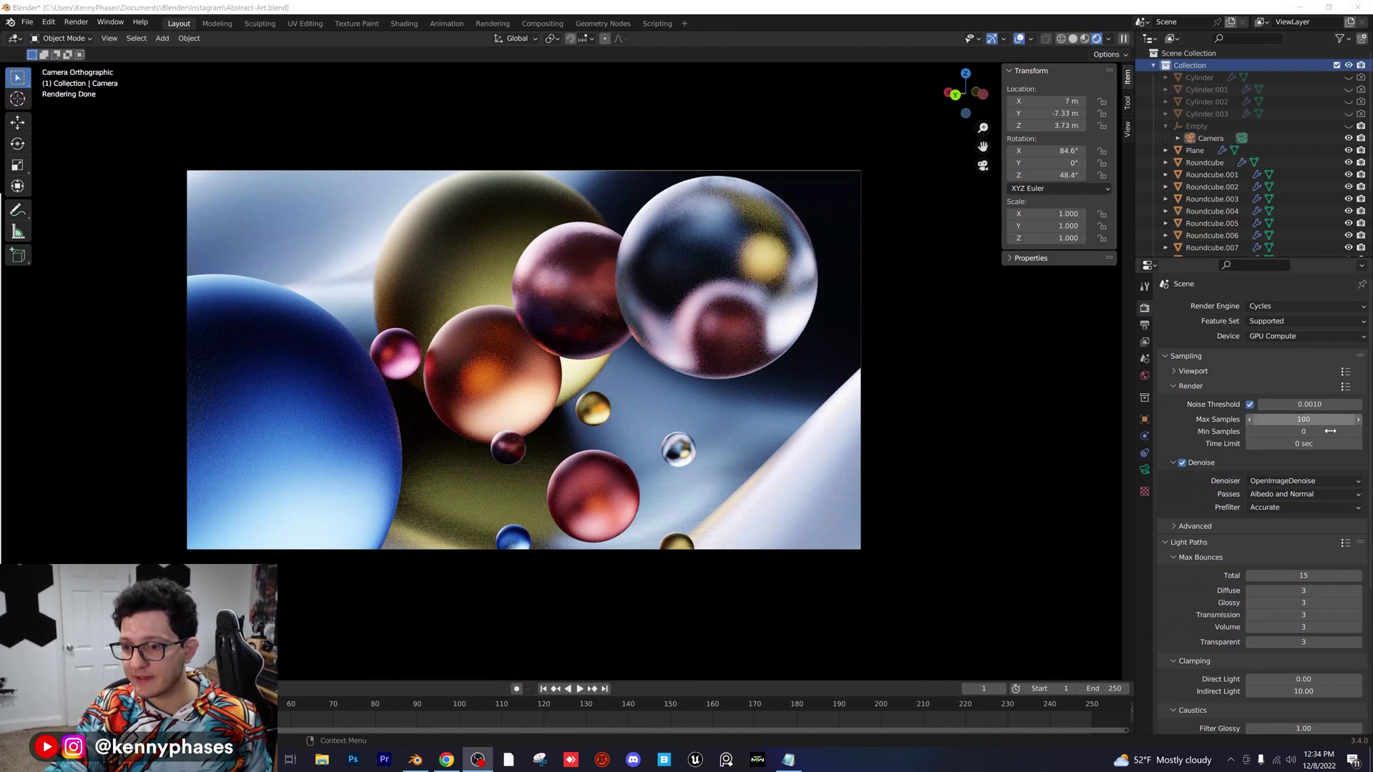
Edit the Noise Threshold value from 0.001 to 0.1.
{"action": "left_click", "coordinate": [1320, 404]}
{"action": "key", "text": "End"}
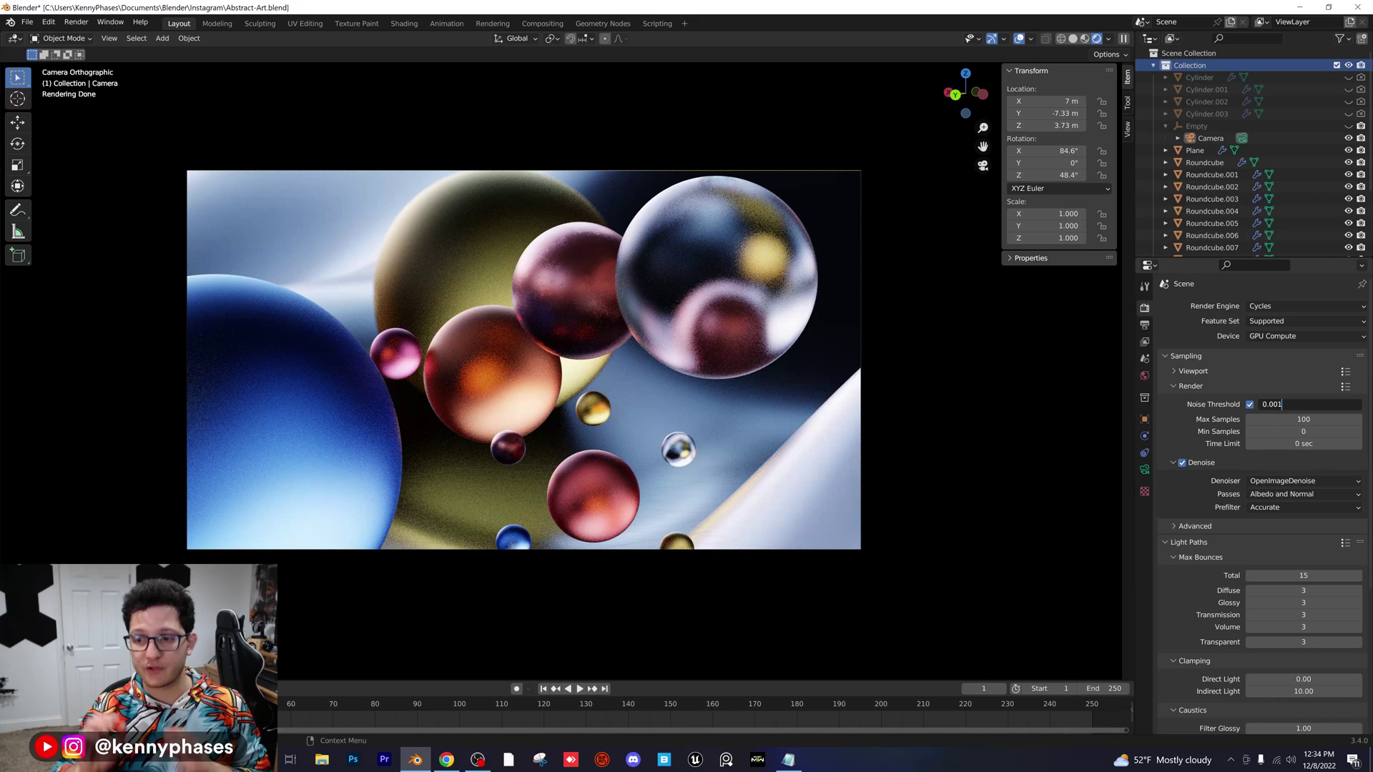
{"action": "key", "text": "BackSpace"}
{"action": "key", "text": "BackSpace"}
{"action": "key", "text": "BackSpace"}
{"action": "type", "text": "1"}
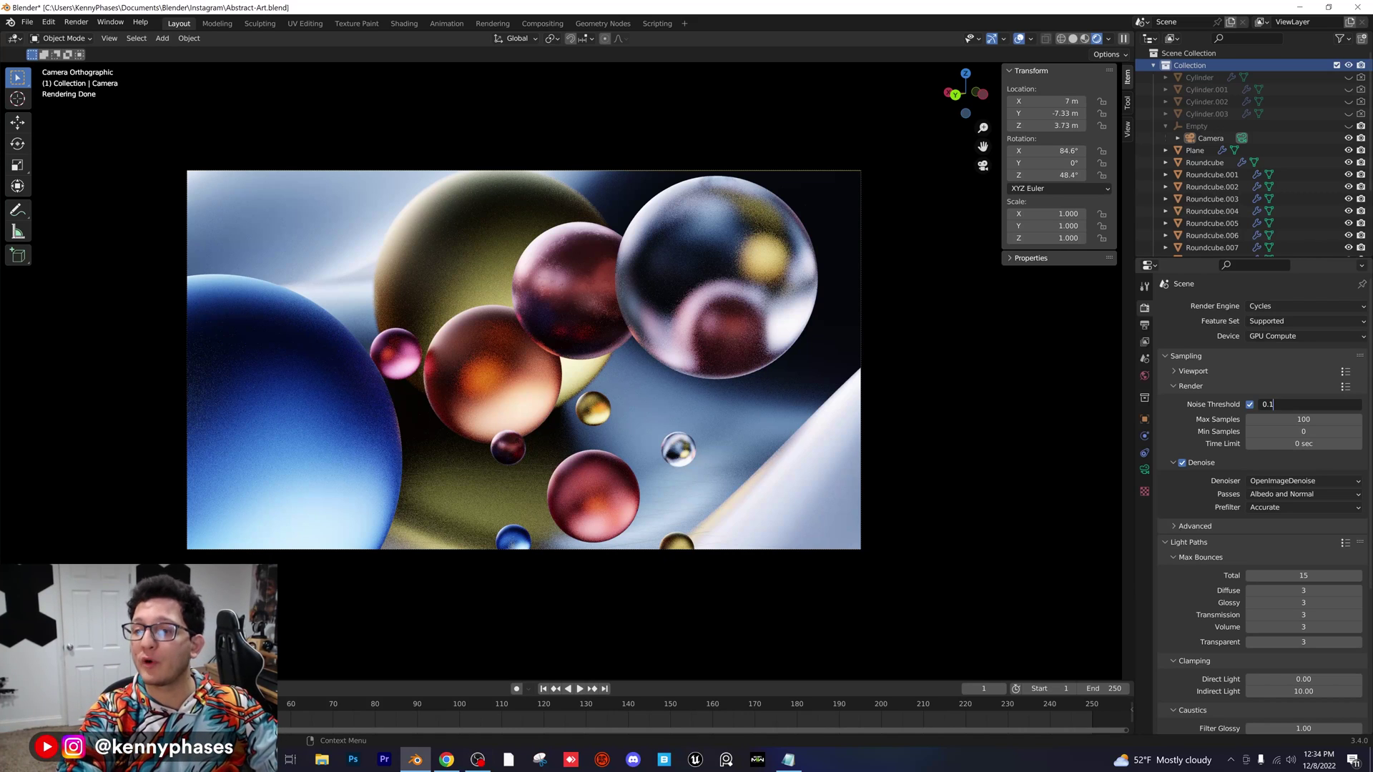
{"action": "key", "text": "Return"}
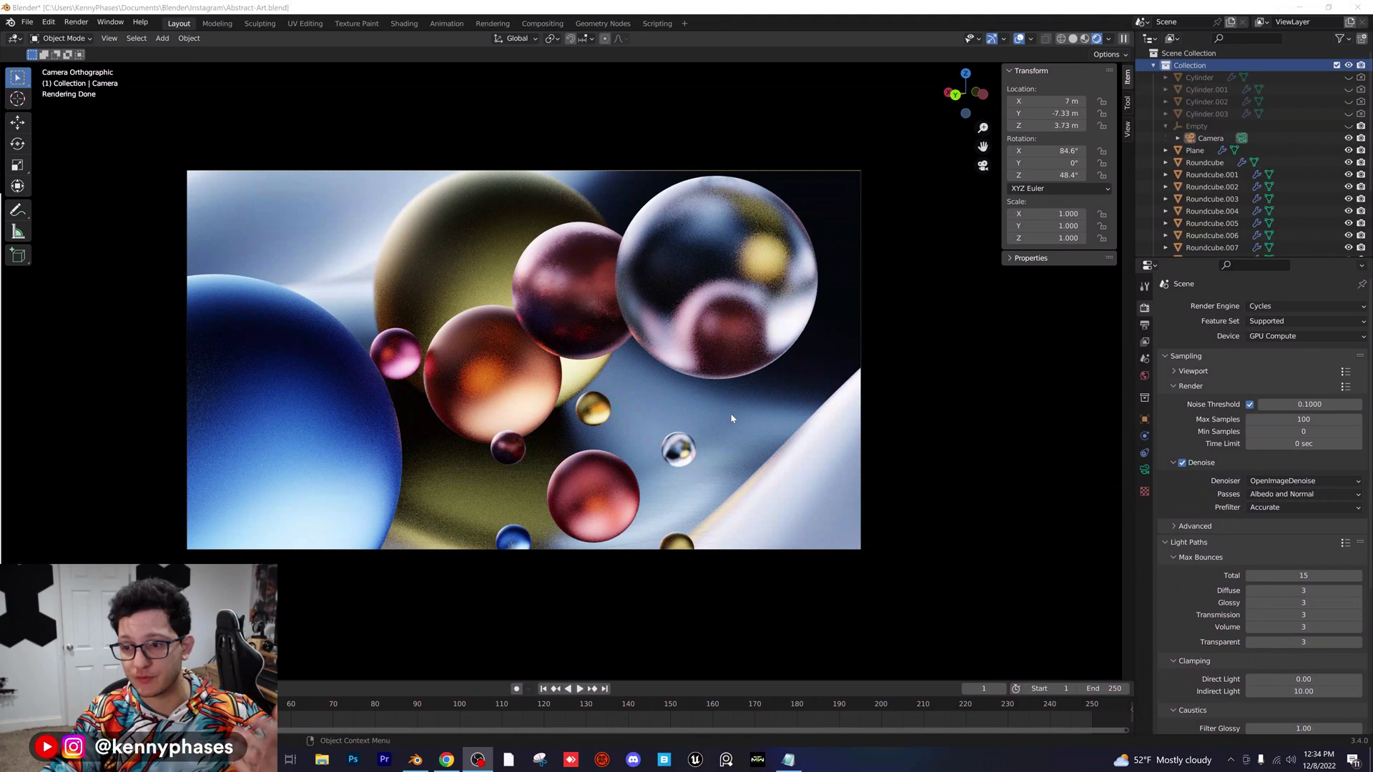
Enter 15 seconds in the render Time Limit field.
{"action": "left_click", "coordinate": [1298, 443]}
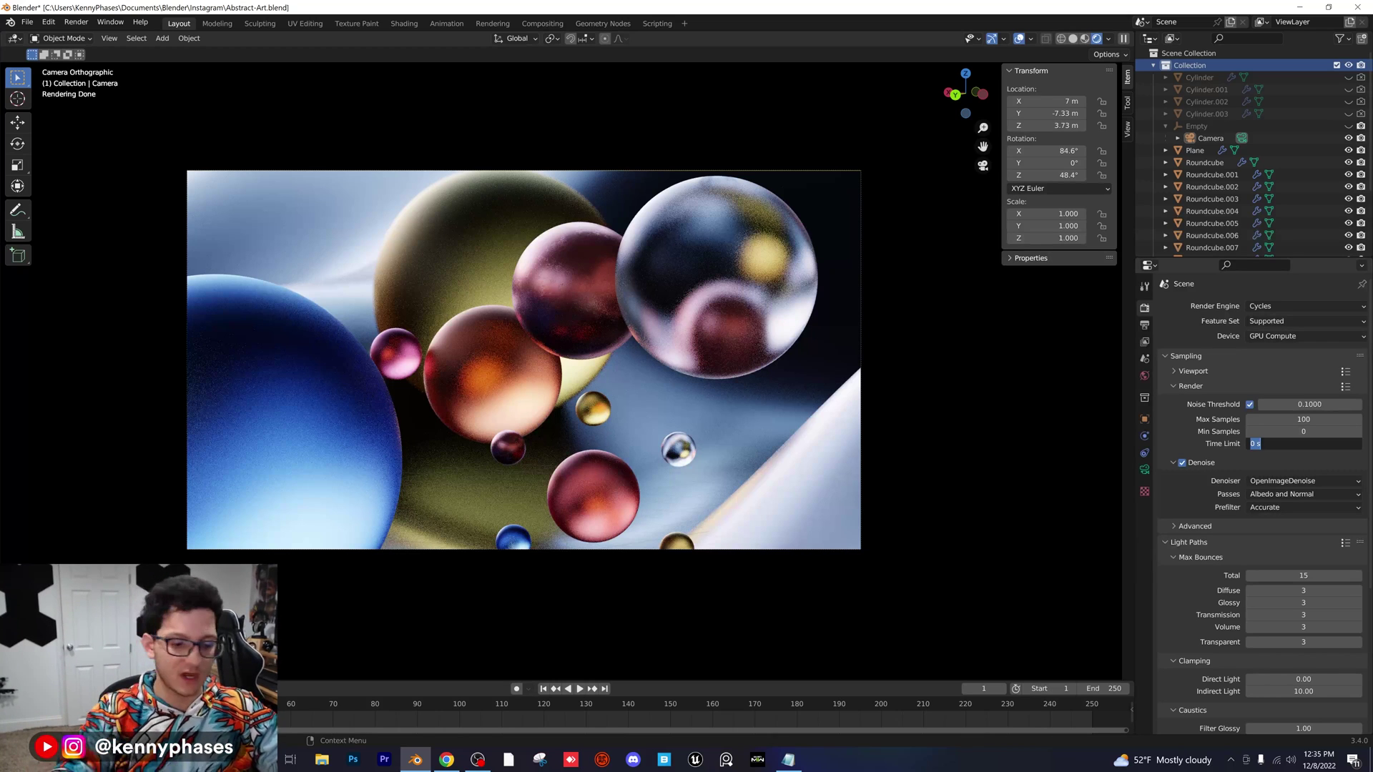
{"action": "type", "text": "15"}
{"action": "key", "text": "Return"}
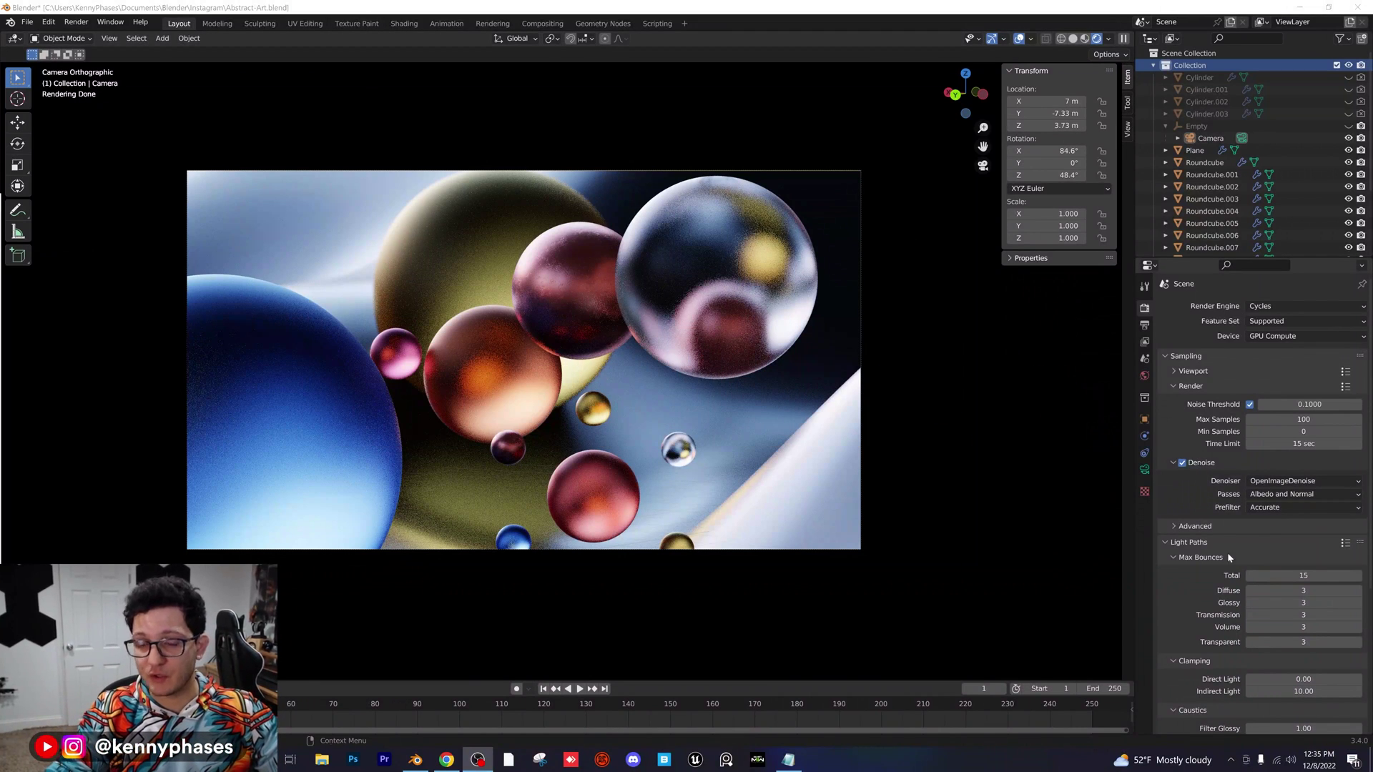
Expand Light Paths > Max Bounces and set Volume bounces to 0.
{"action": "scroll", "coordinate": [1246, 429], "scroll_direction": "down", "scroll_amount": 1}
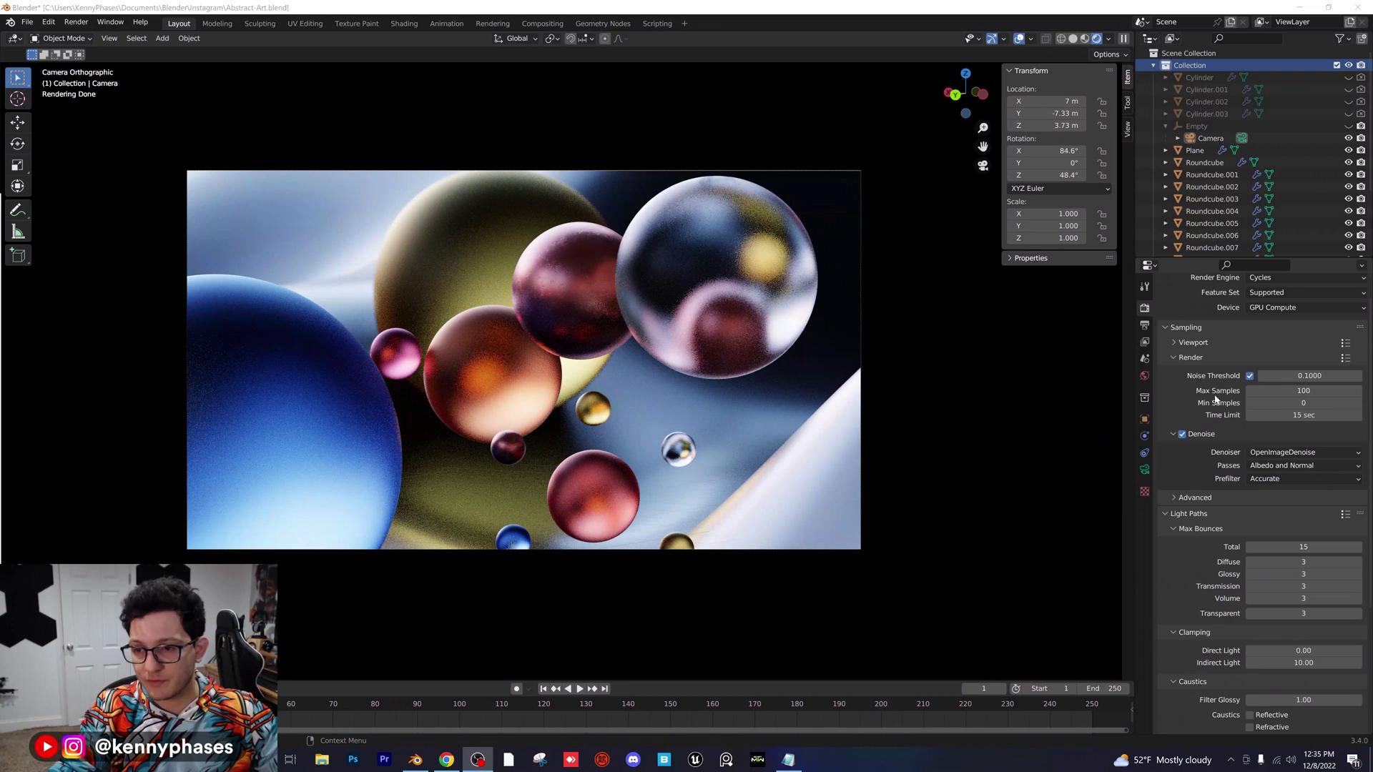
{"action": "scroll", "coordinate": [1249, 383], "scroll_direction": "down", "scroll_amount": 5}
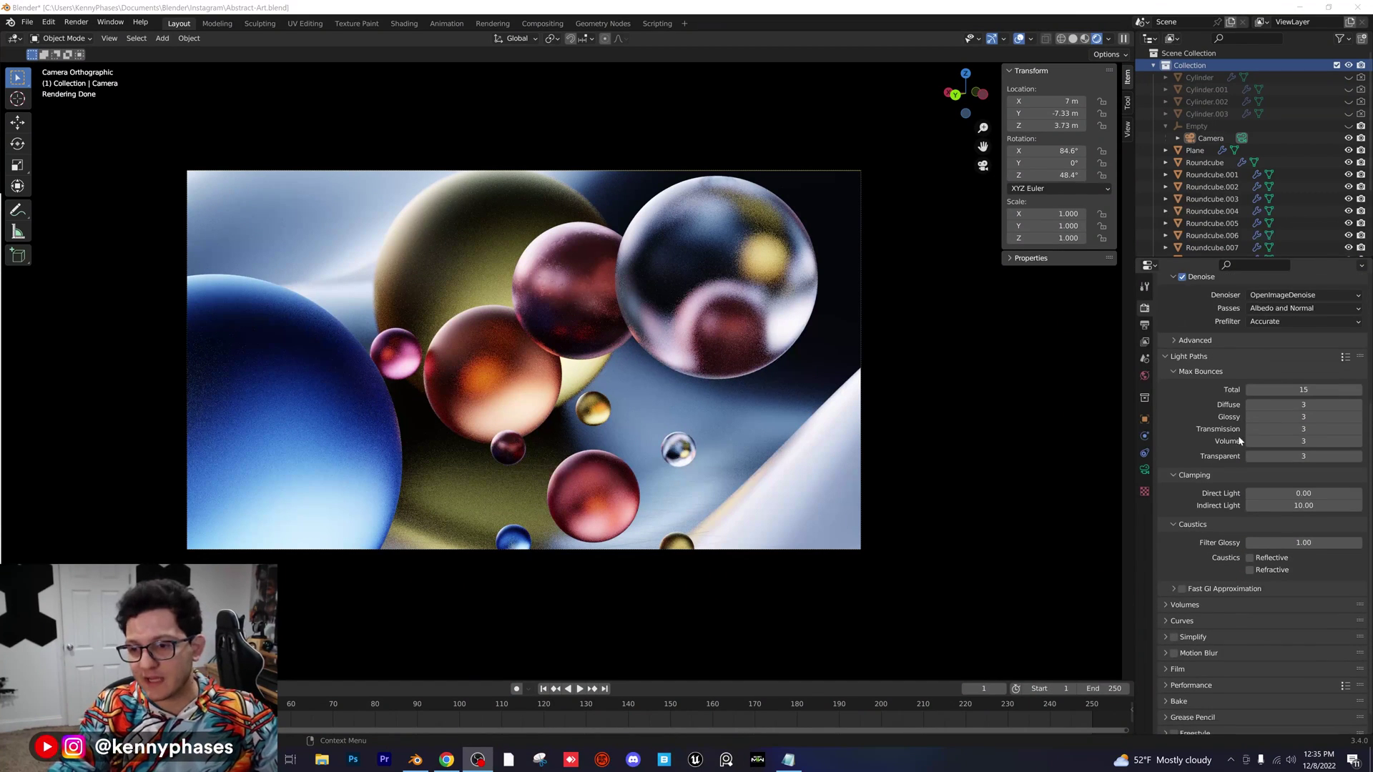
{"action": "left_click", "coordinate": [1161, 371]}
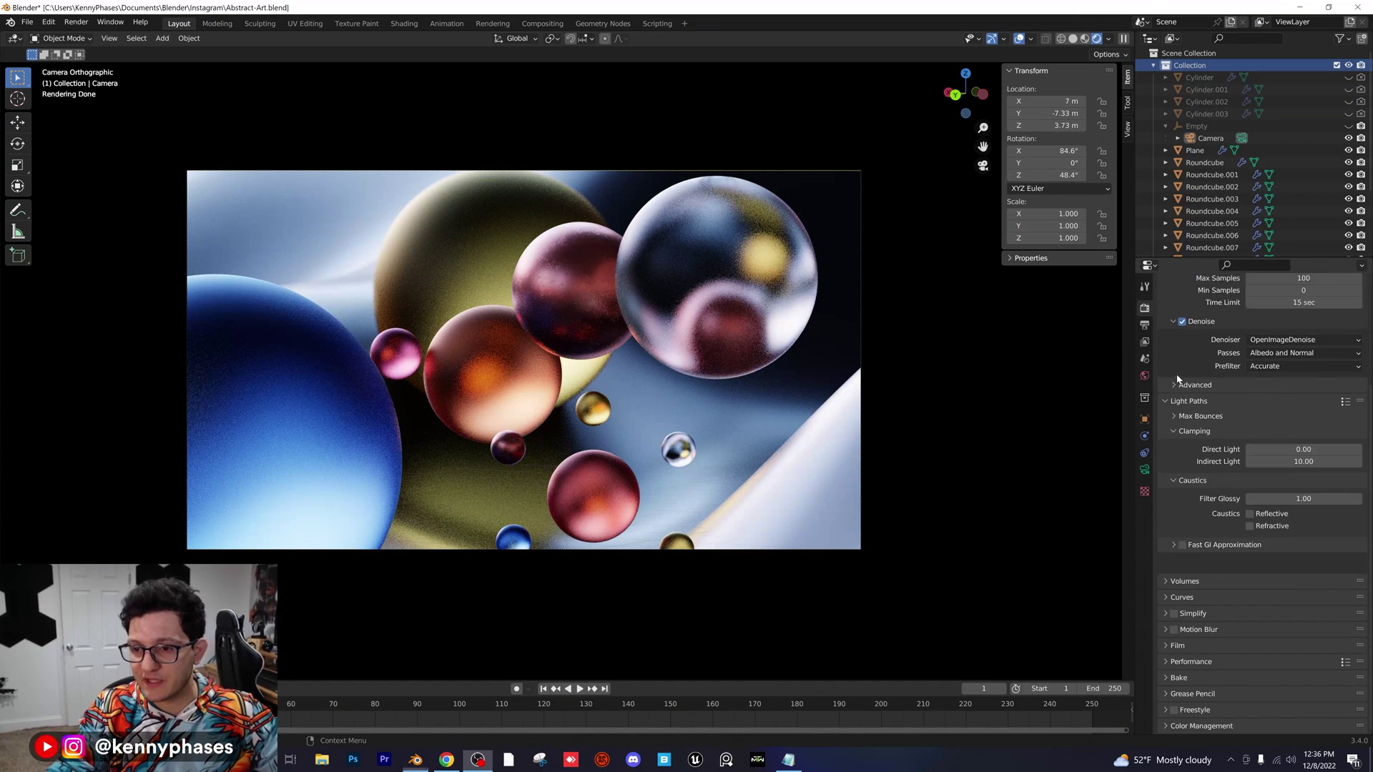
{"action": "left_click", "coordinate": [1188, 421]}
{"action": "left_click", "coordinate": [1171, 544]}
{"action": "scroll", "coordinate": [1245, 469], "scroll_direction": "down", "scroll_amount": 4}
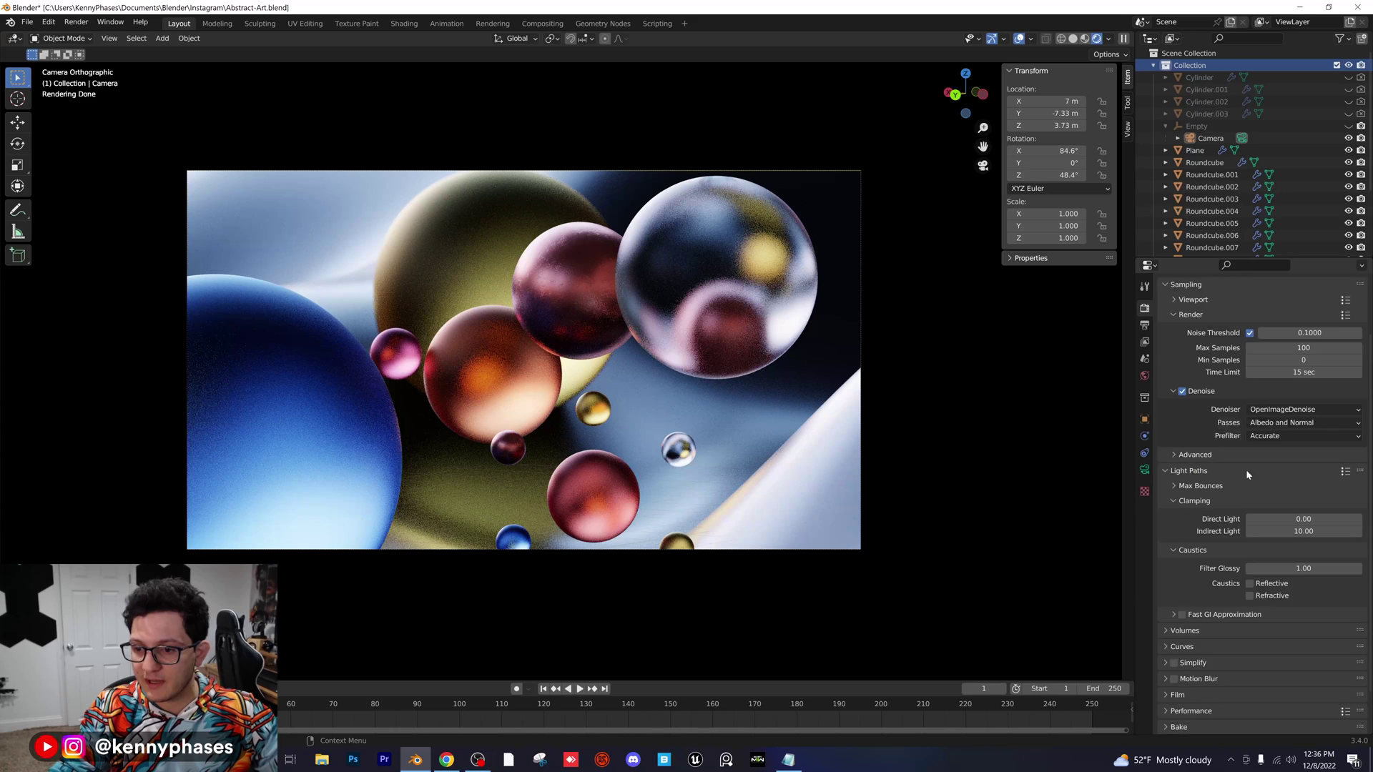
{"action": "left_click", "coordinate": [1171, 453]}
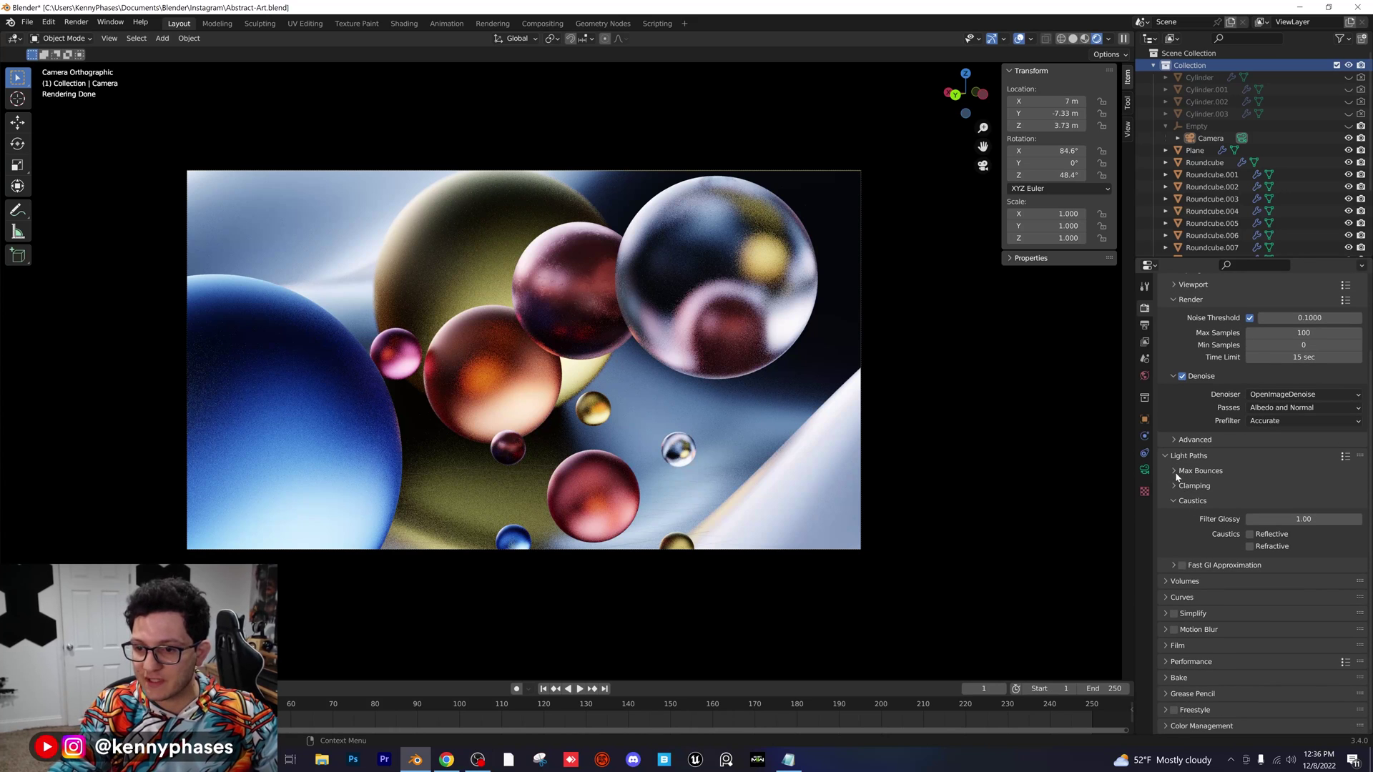
{"action": "left_click", "coordinate": [1190, 470]}
{"action": "scroll", "coordinate": [1235, 492], "scroll_direction": "down", "scroll_amount": 3}
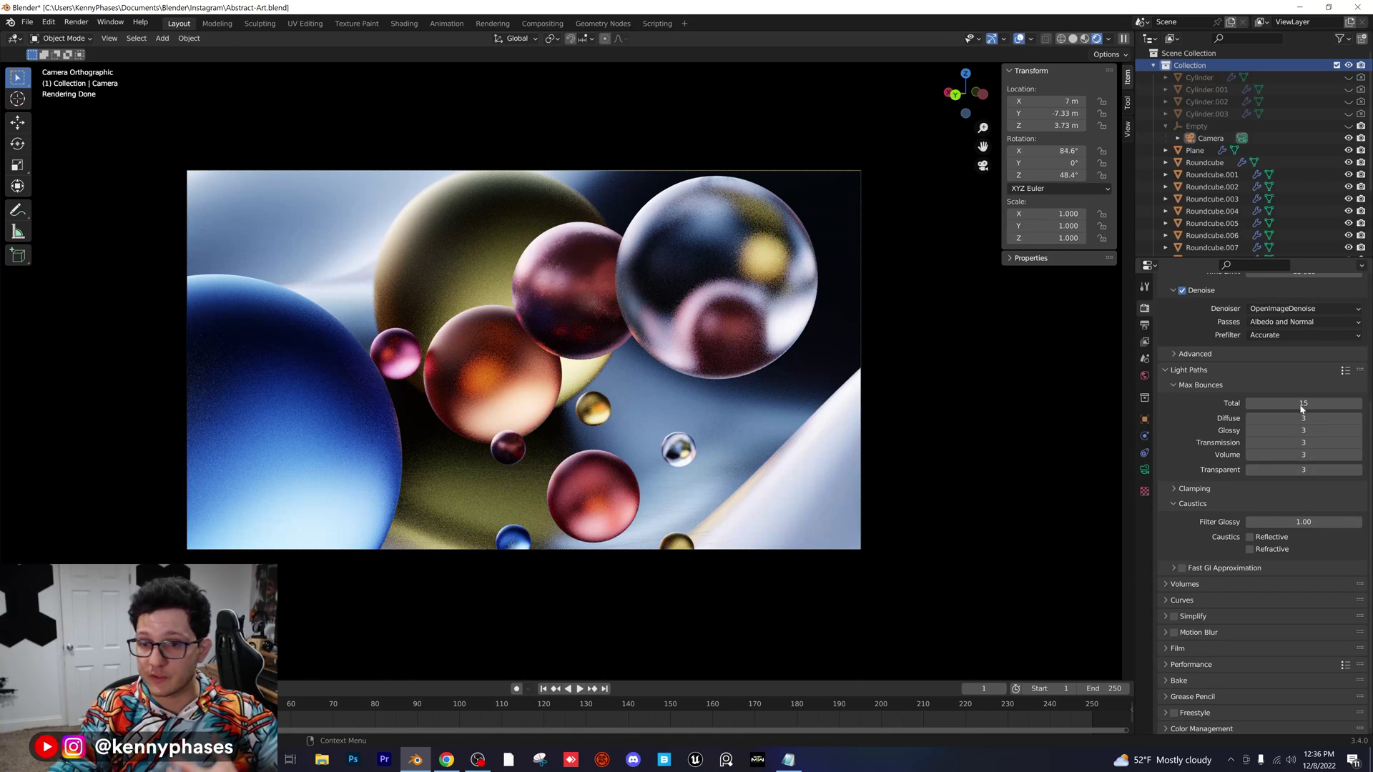
{"action": "left_click", "coordinate": [1288, 455]}
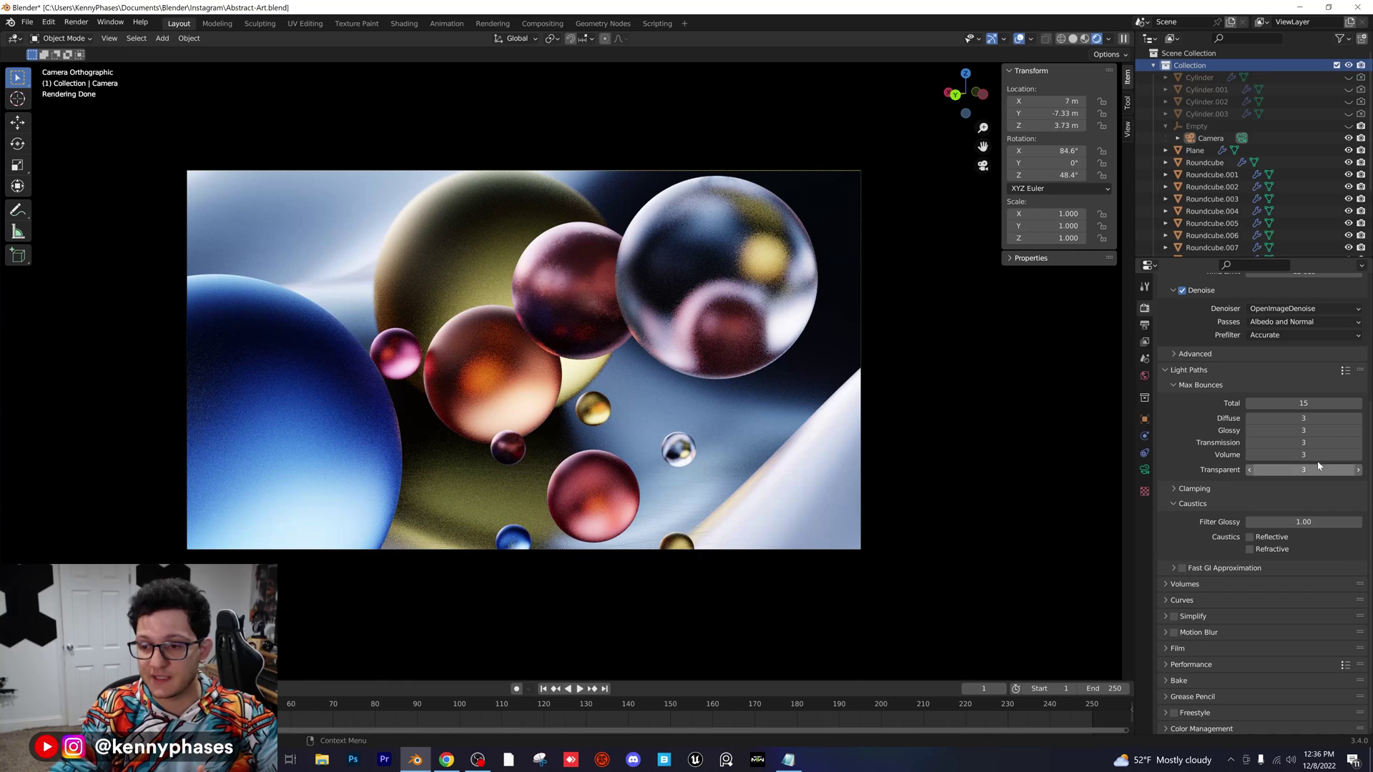
{"action": "type", "text": "0"}
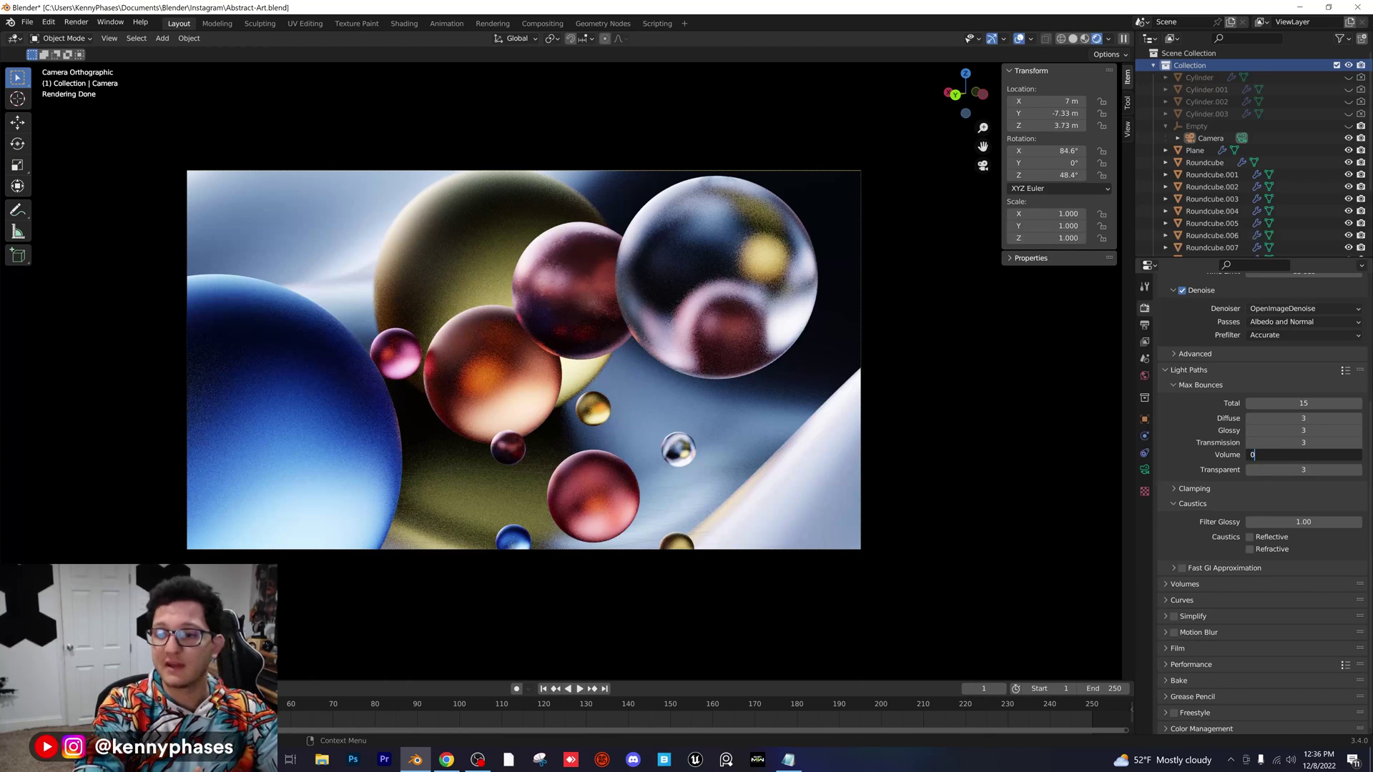
{"action": "key", "text": "Return"}
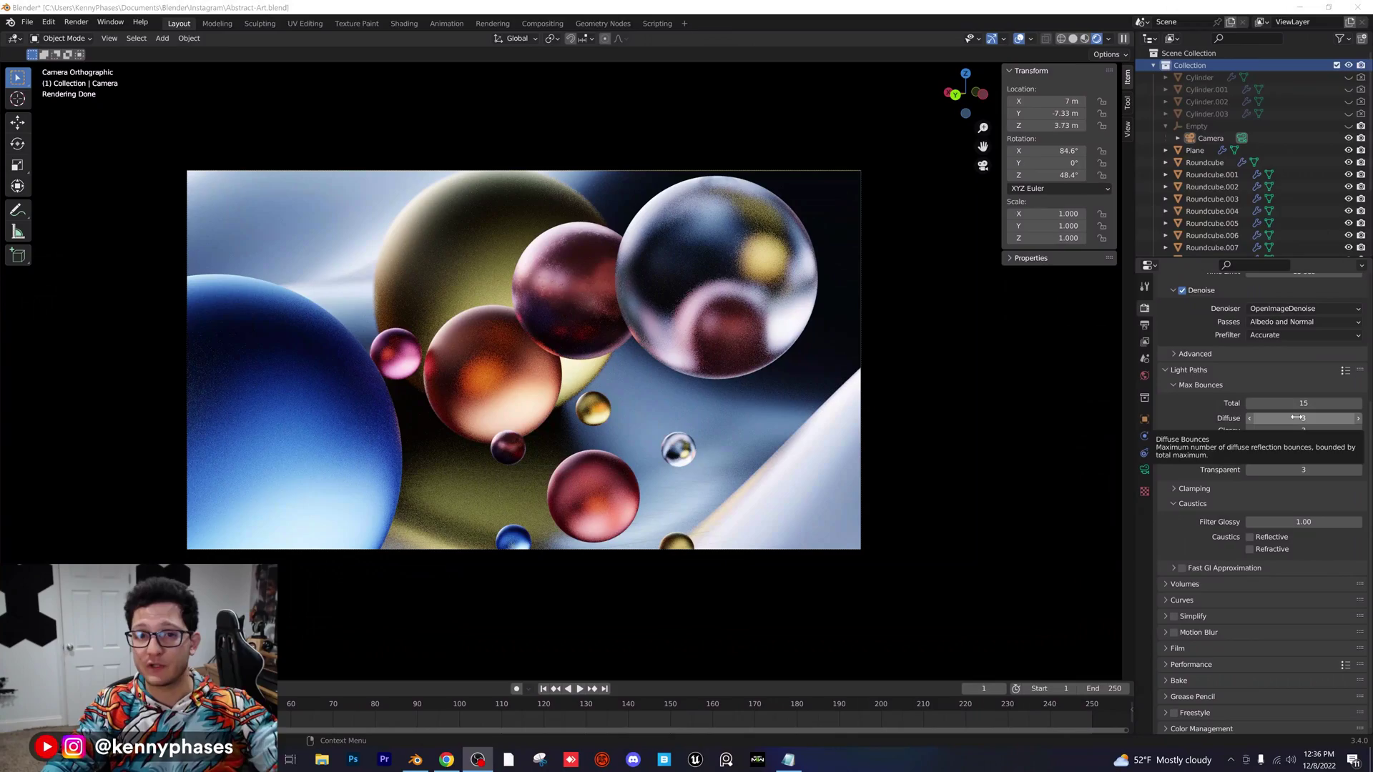
Lower Diffuse, Glossy, Transmission and Transparent bounces to 2 each, and Total to 8.
{"action": "left_click_drag", "start_coordinate": [1297, 418], "coordinate": [1276, 418]}
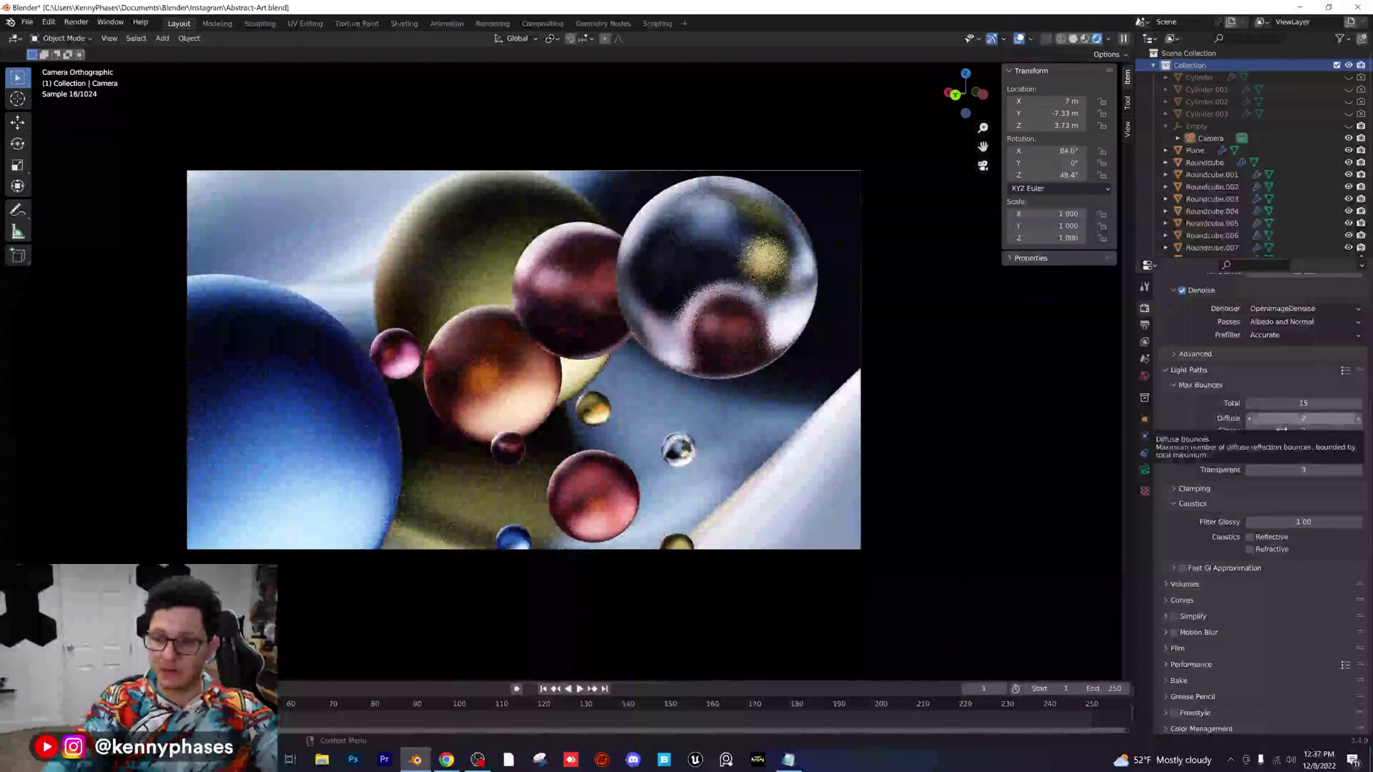
{"action": "left_click", "coordinate": [1252, 431]}
{"action": "left_click", "coordinate": [1250, 442]}
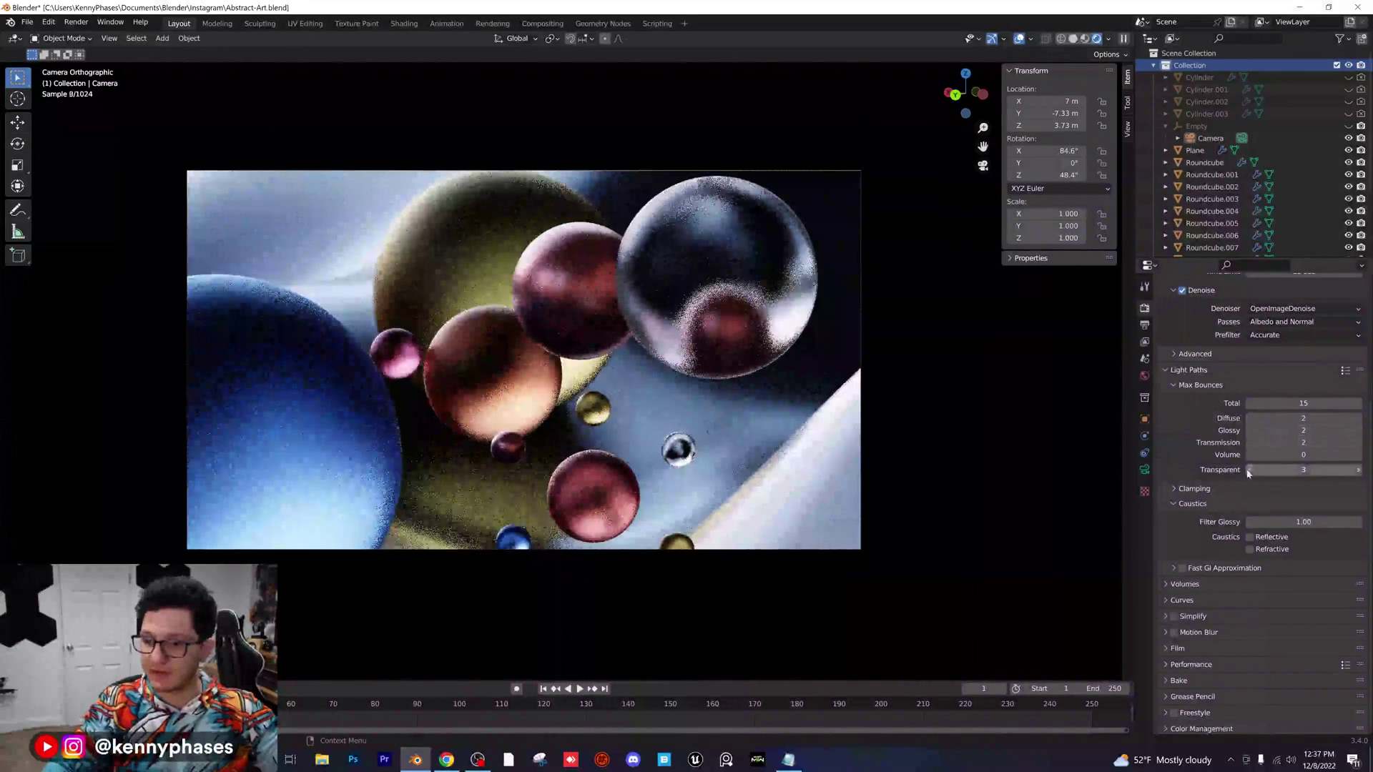
{"action": "left_click", "coordinate": [1249, 470]}
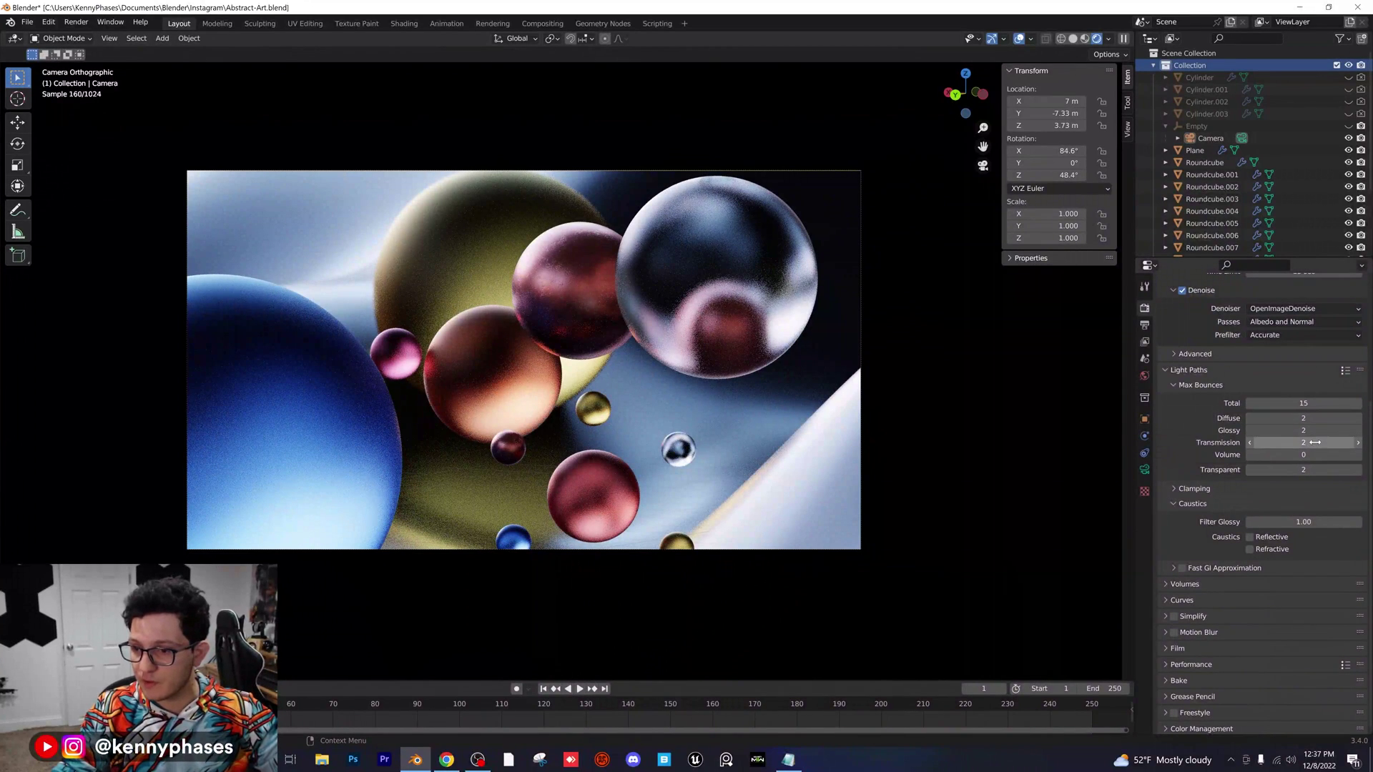
{"action": "left_click", "coordinate": [1311, 408]}
{"action": "type", "text": "8"}
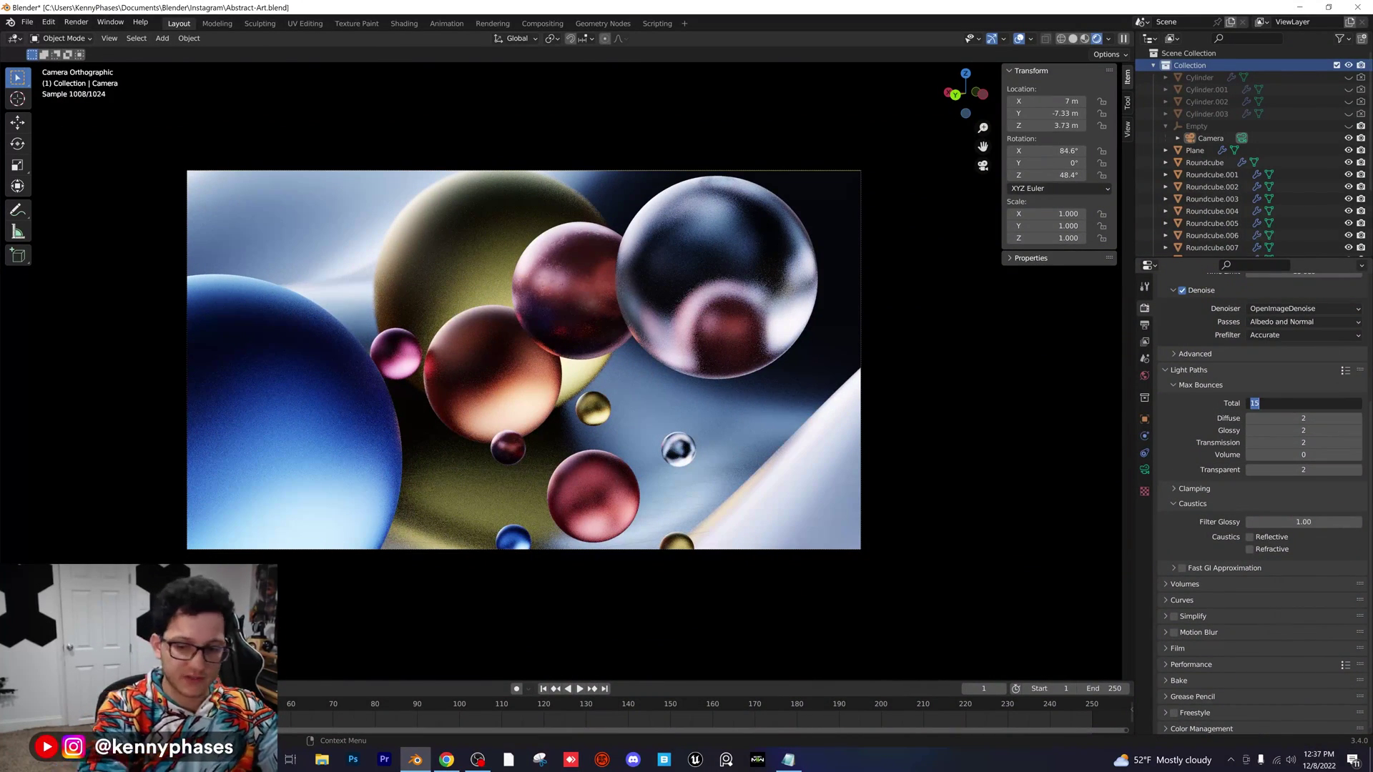
{"action": "key", "text": "Return"}
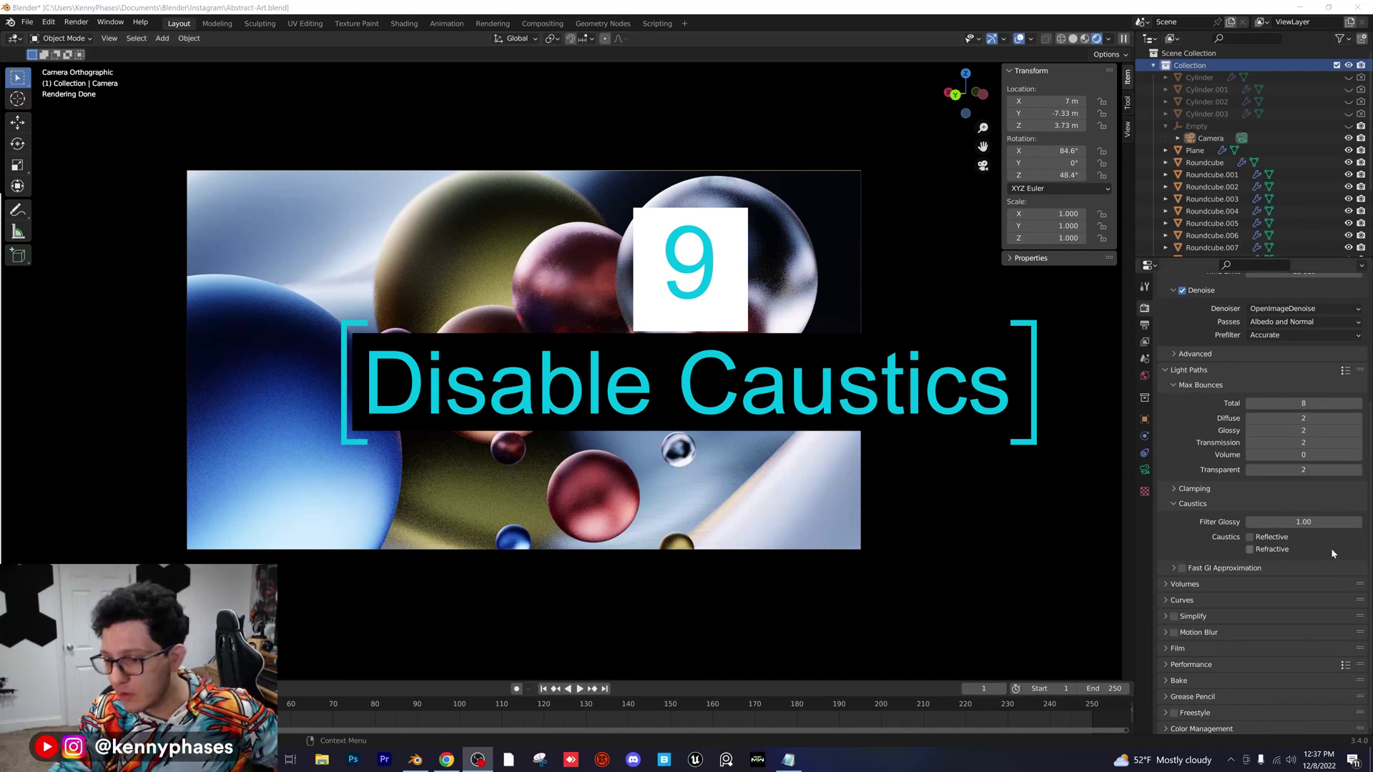
{"action": "left_click", "coordinate": [1249, 537]}
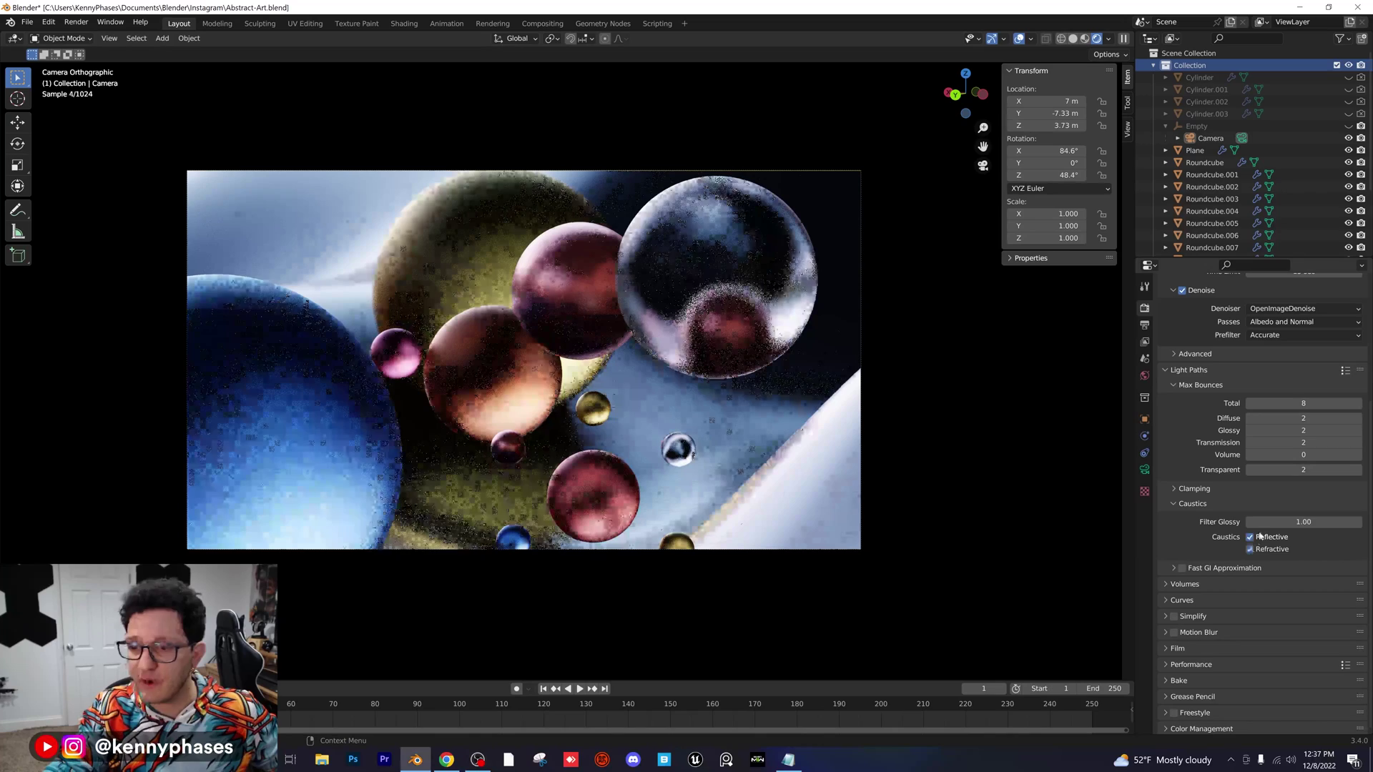
{"action": "left_click", "coordinate": [1250, 549]}
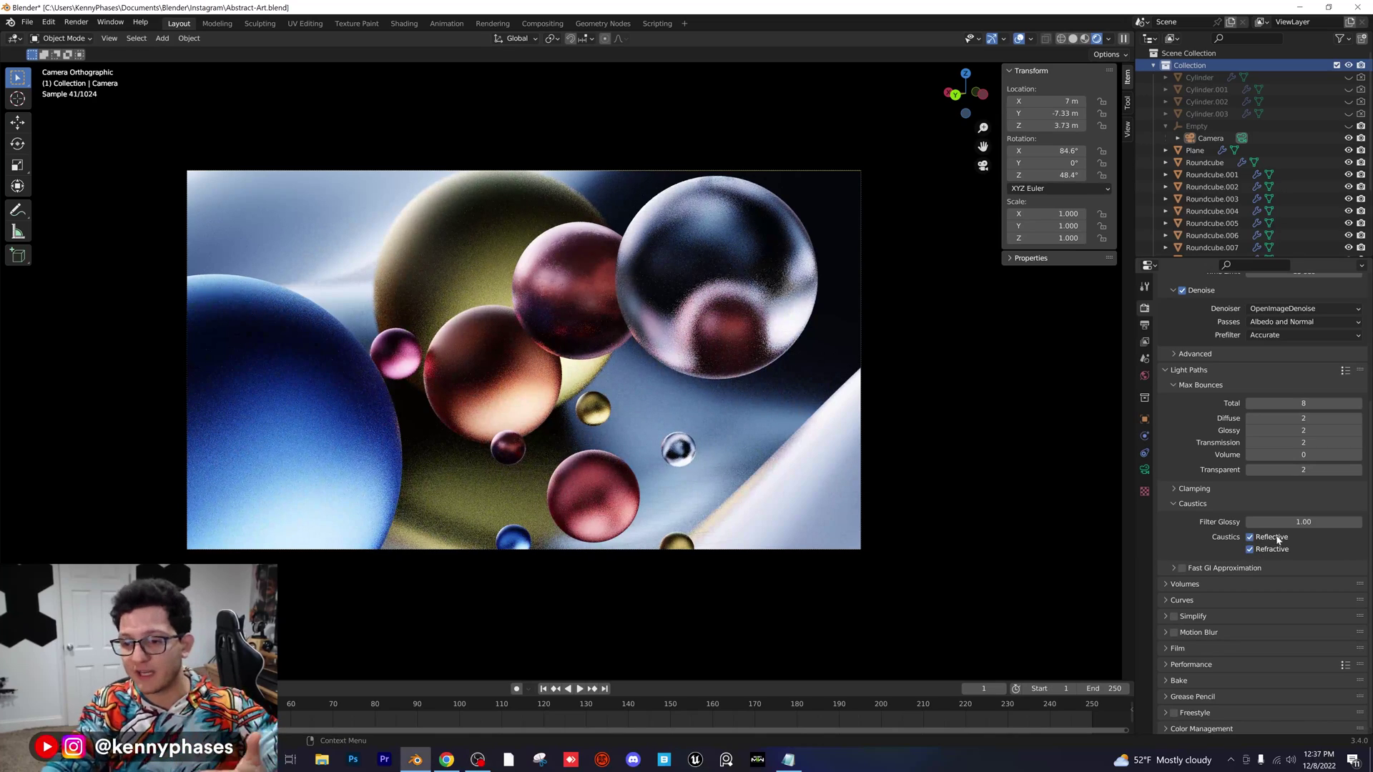
{"action": "left_click", "coordinate": [1250, 539]}
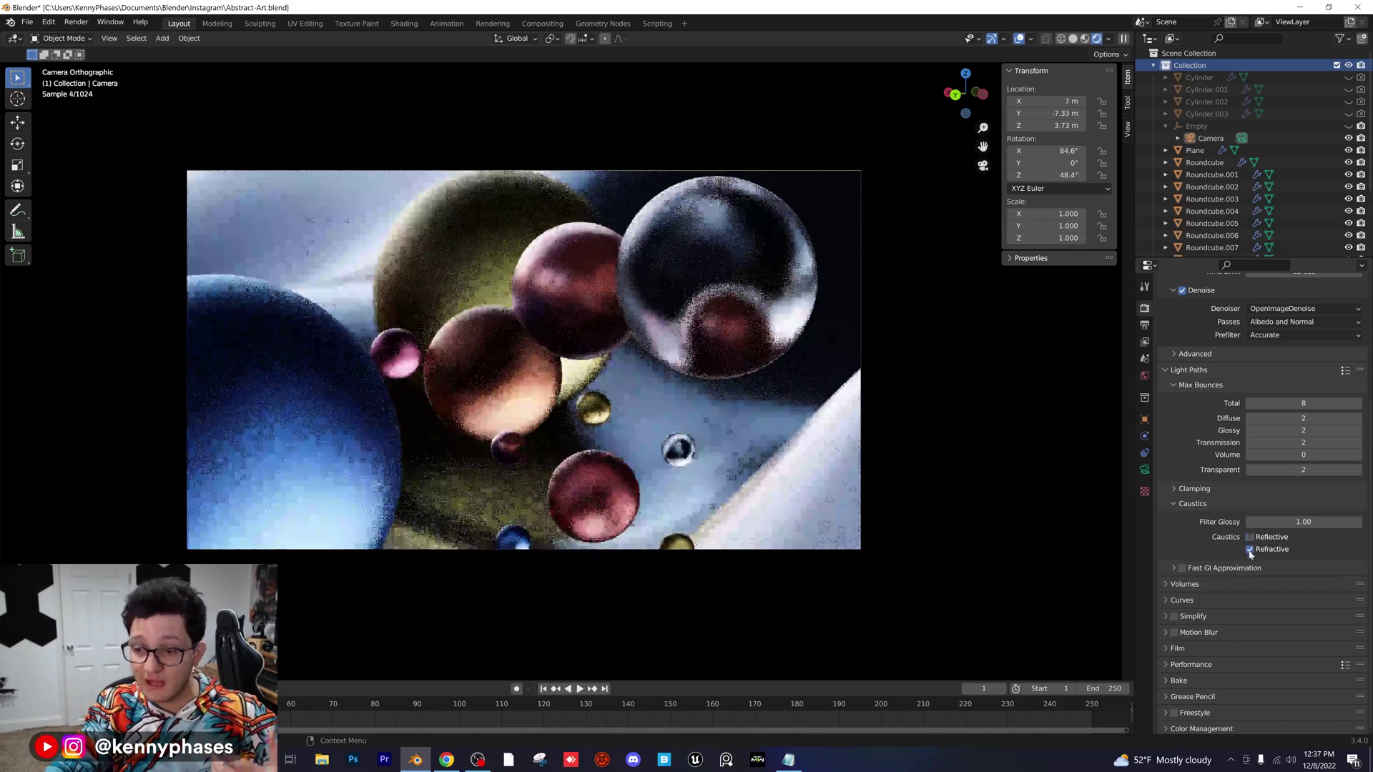
{"action": "left_click", "coordinate": [1250, 550]}
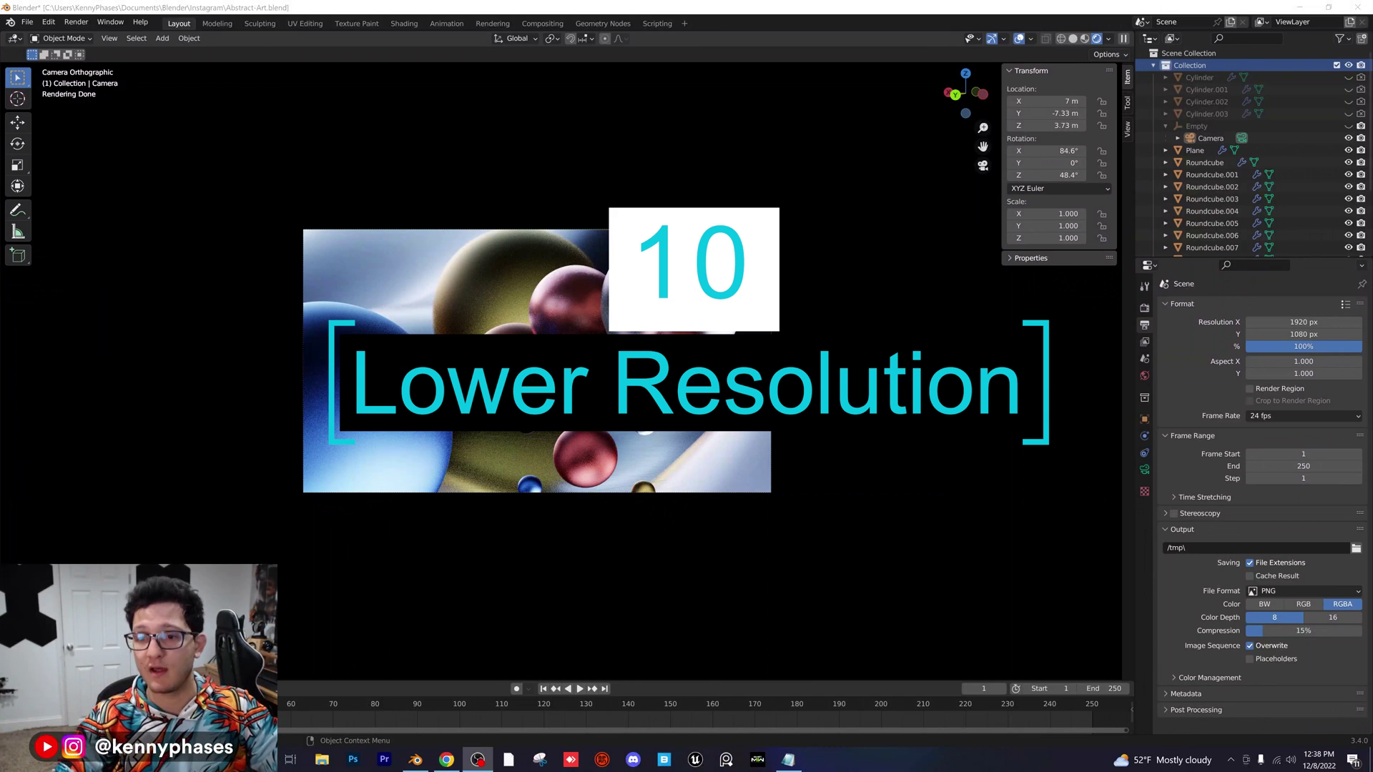
Change Resolution X from 1920 to 1080 in Output Properties > Format.
{"action": "left_click", "coordinate": [1295, 322]}
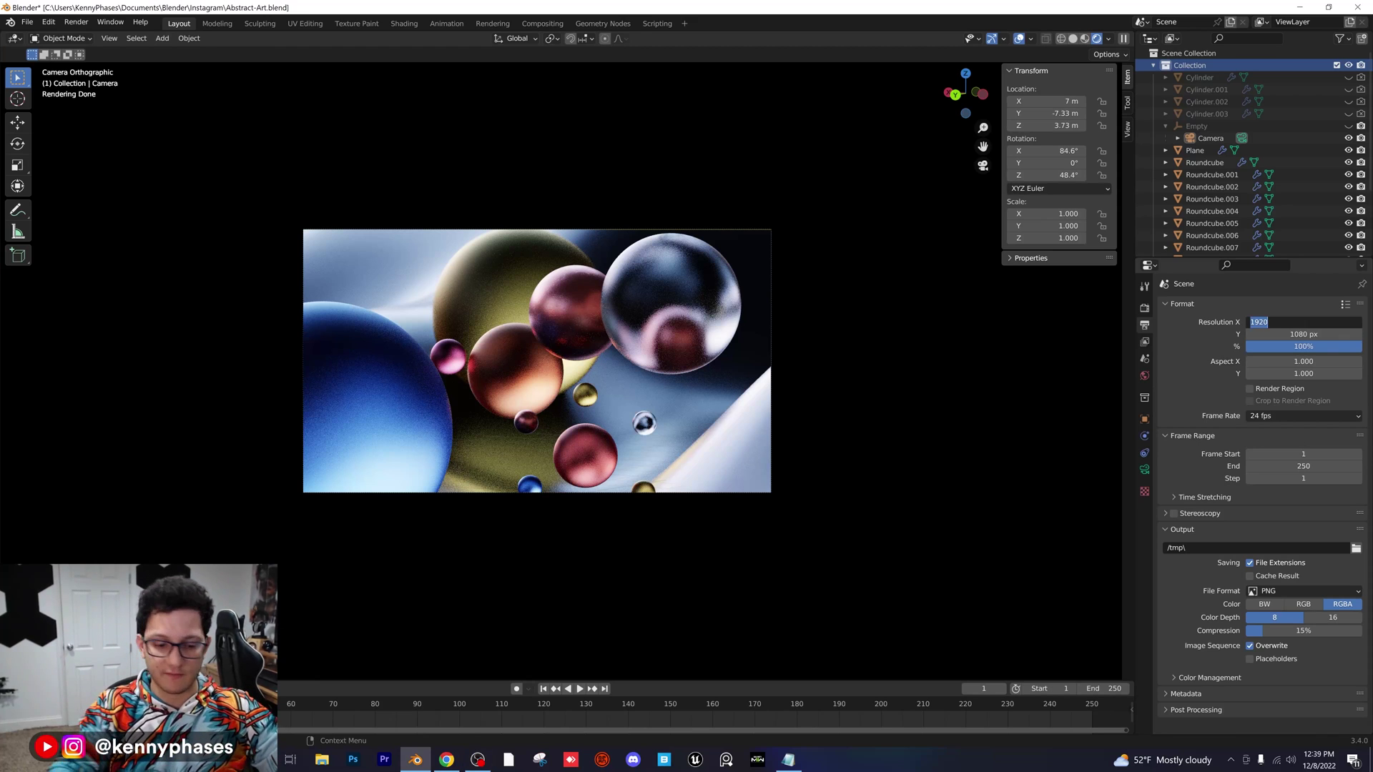
{"action": "type", "text": "1080"}
{"action": "key", "text": "Return"}
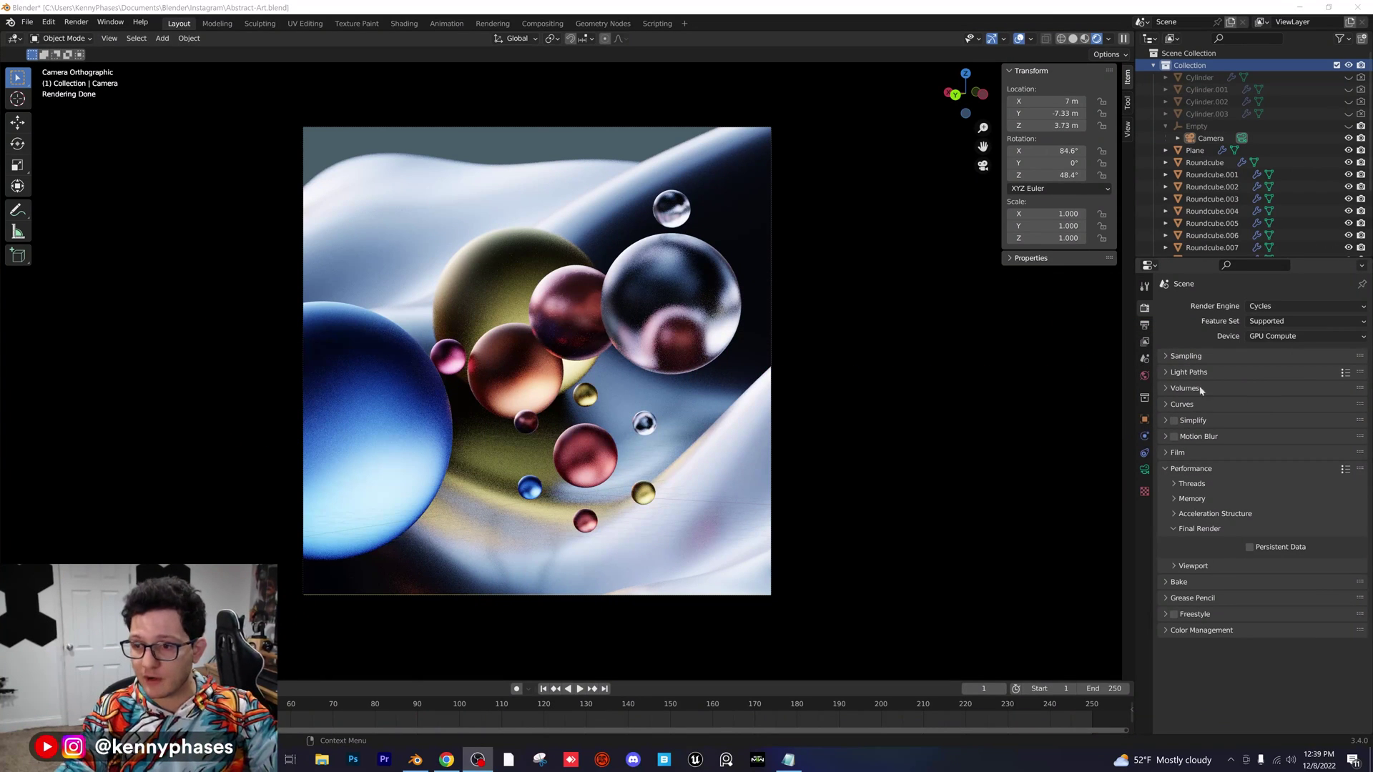
Tick Persistent Data under Performance > Final Render.
{"action": "left_click", "coordinate": [1213, 535]}
{"action": "left_click", "coordinate": [1212, 535]}
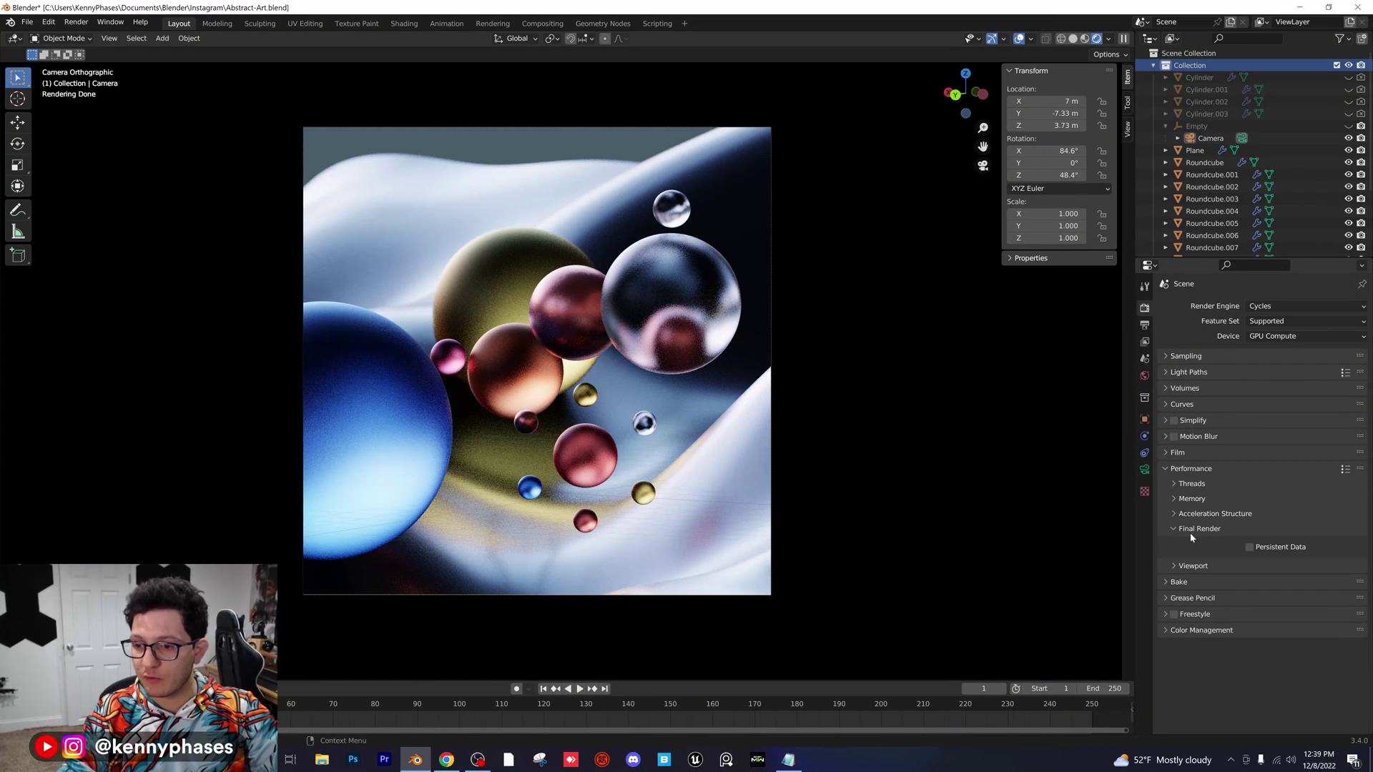
{"action": "left_click", "coordinate": [1250, 547]}
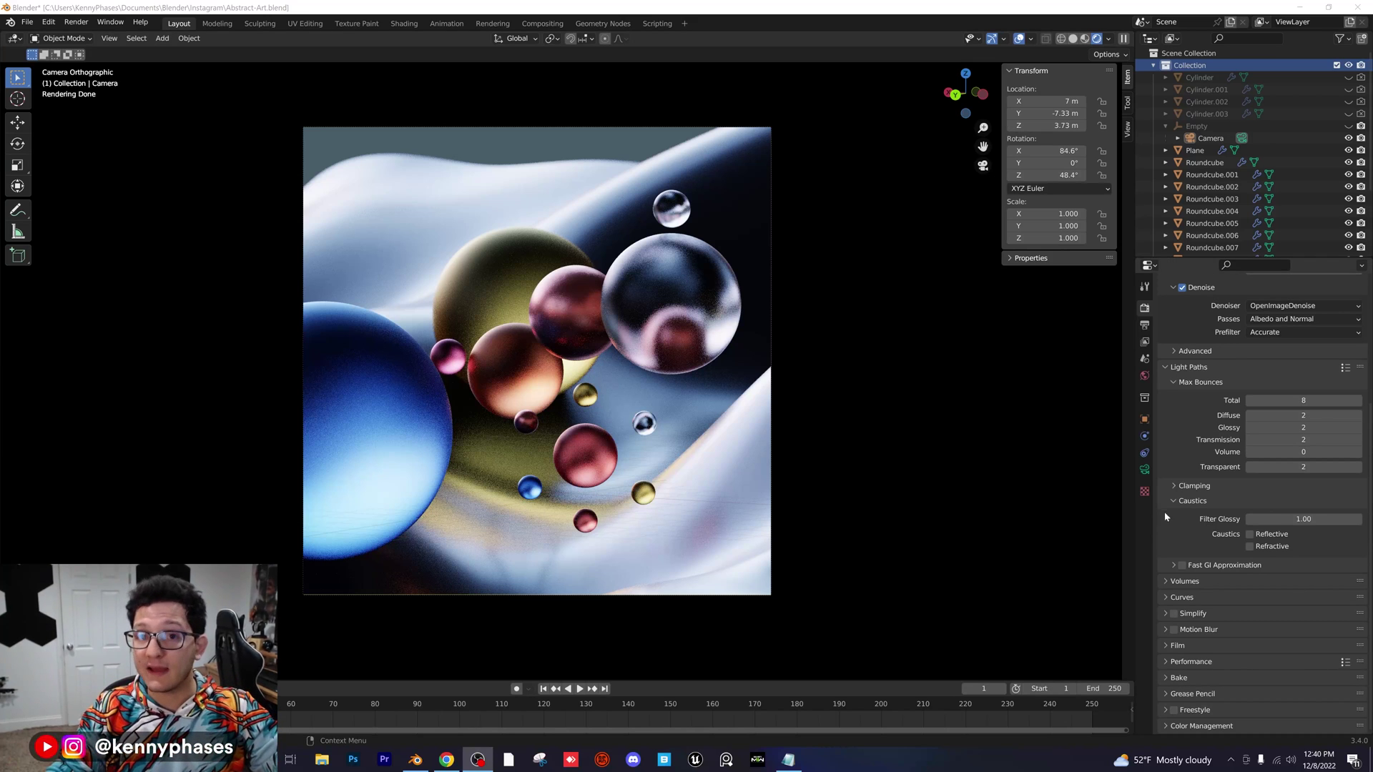
Leave the Fast GI Approximation checkbox in Light Paths checked.
{"action": "left_click", "coordinate": [1182, 566]}
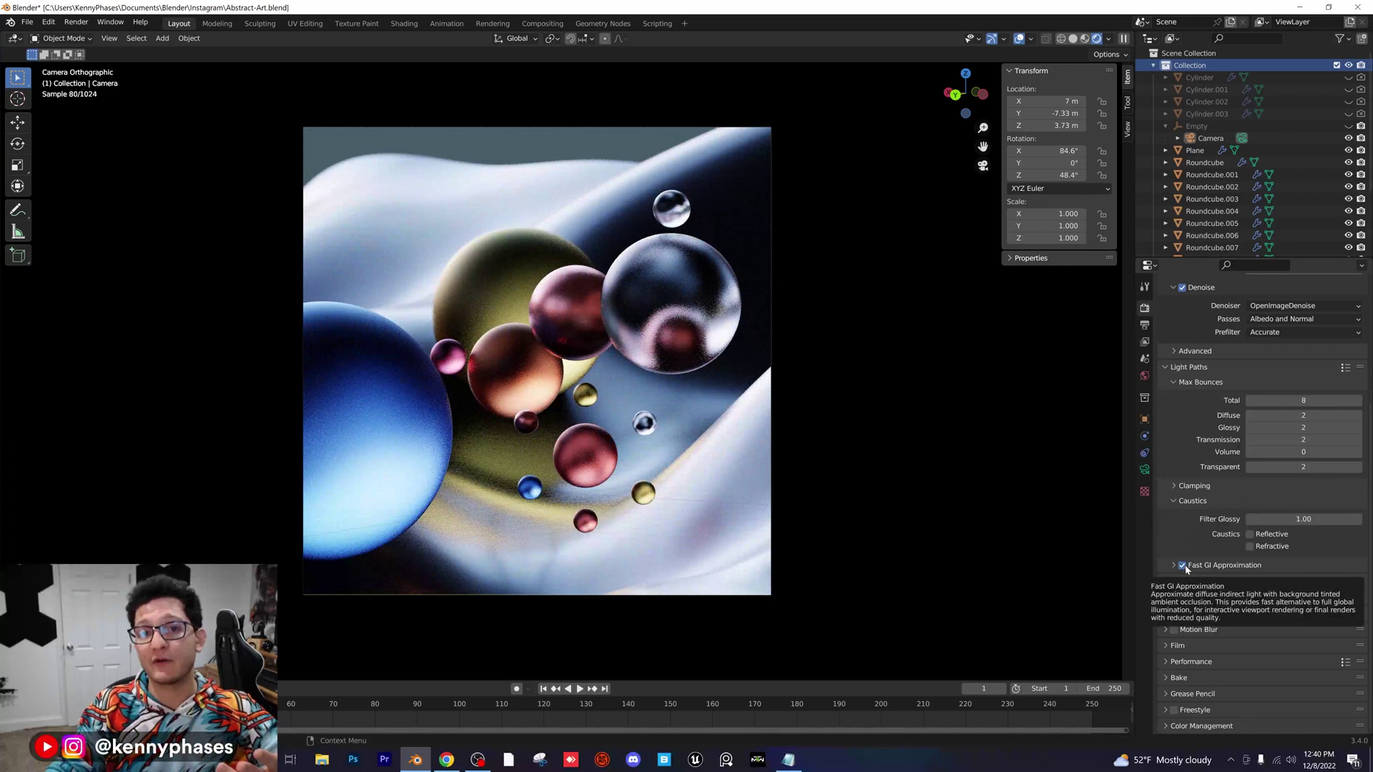
{"action": "left_click", "coordinate": [1182, 565]}
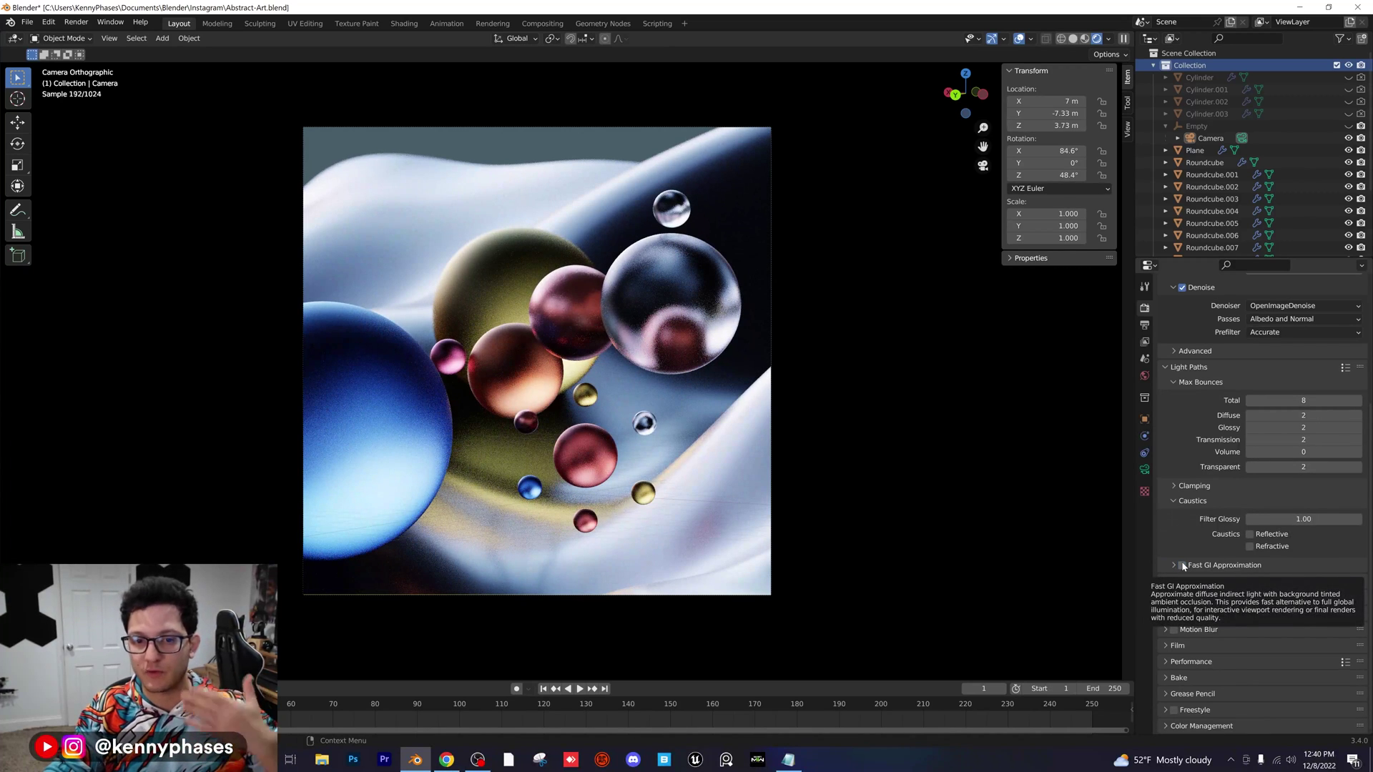
{"action": "left_click", "coordinate": [1182, 565]}
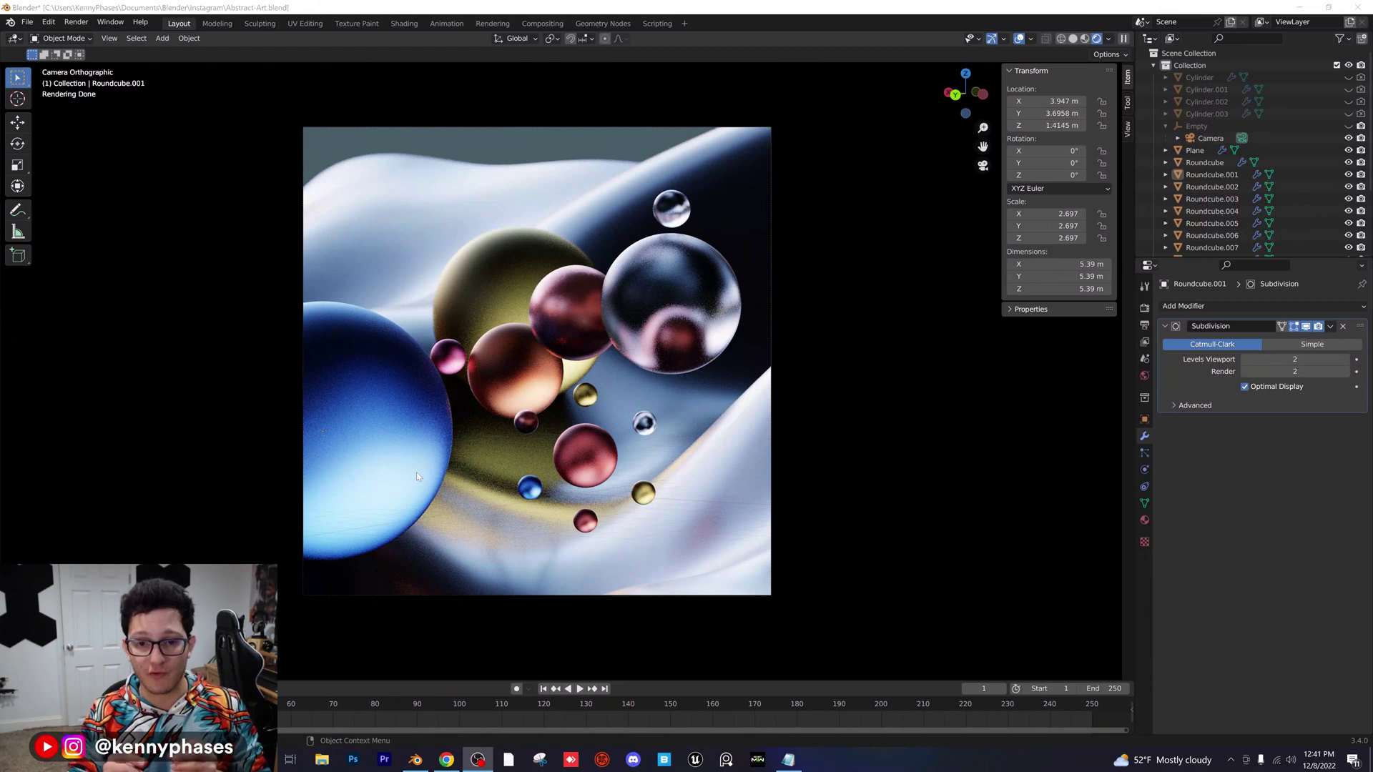
{"action": "left_click", "coordinate": [380, 354]}
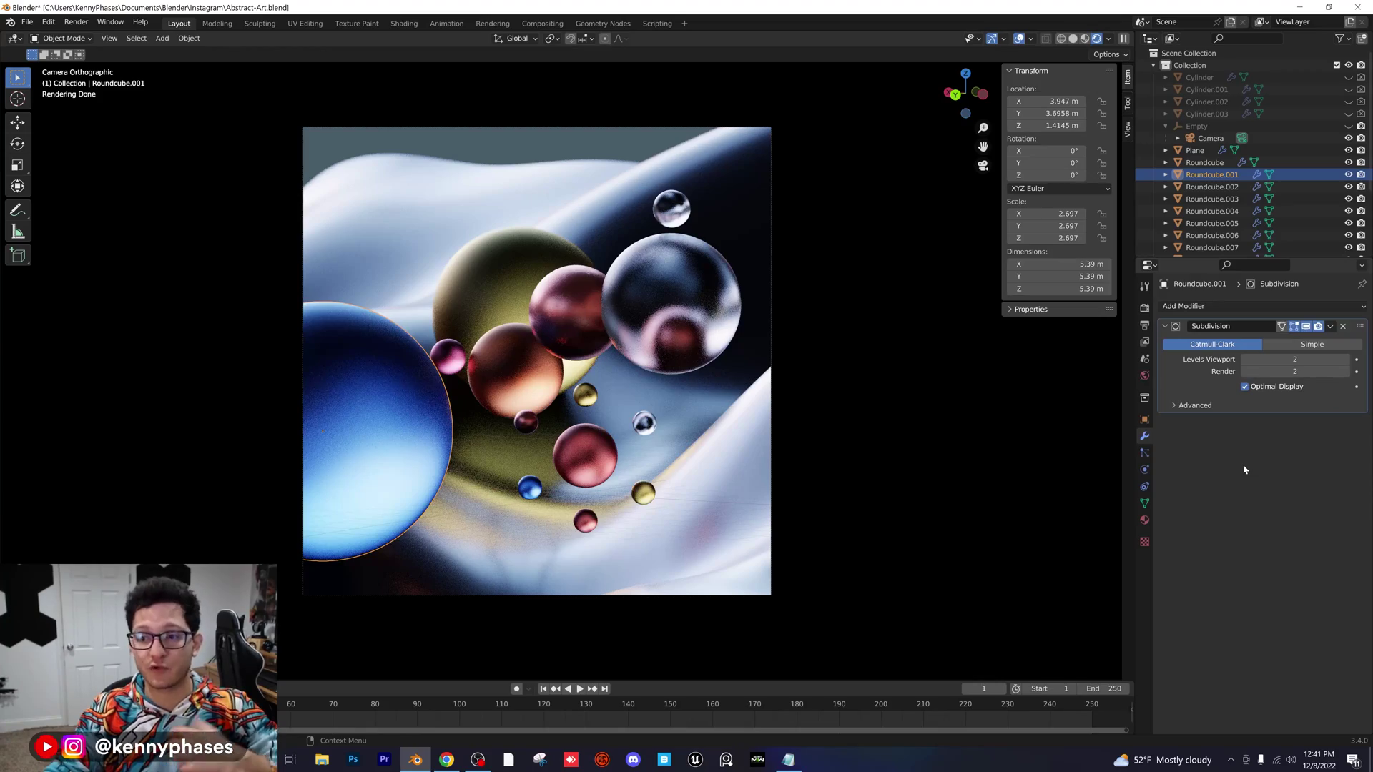
{"action": "scroll", "coordinate": [840, 327], "scroll_direction": "up", "scroll_amount": 4}
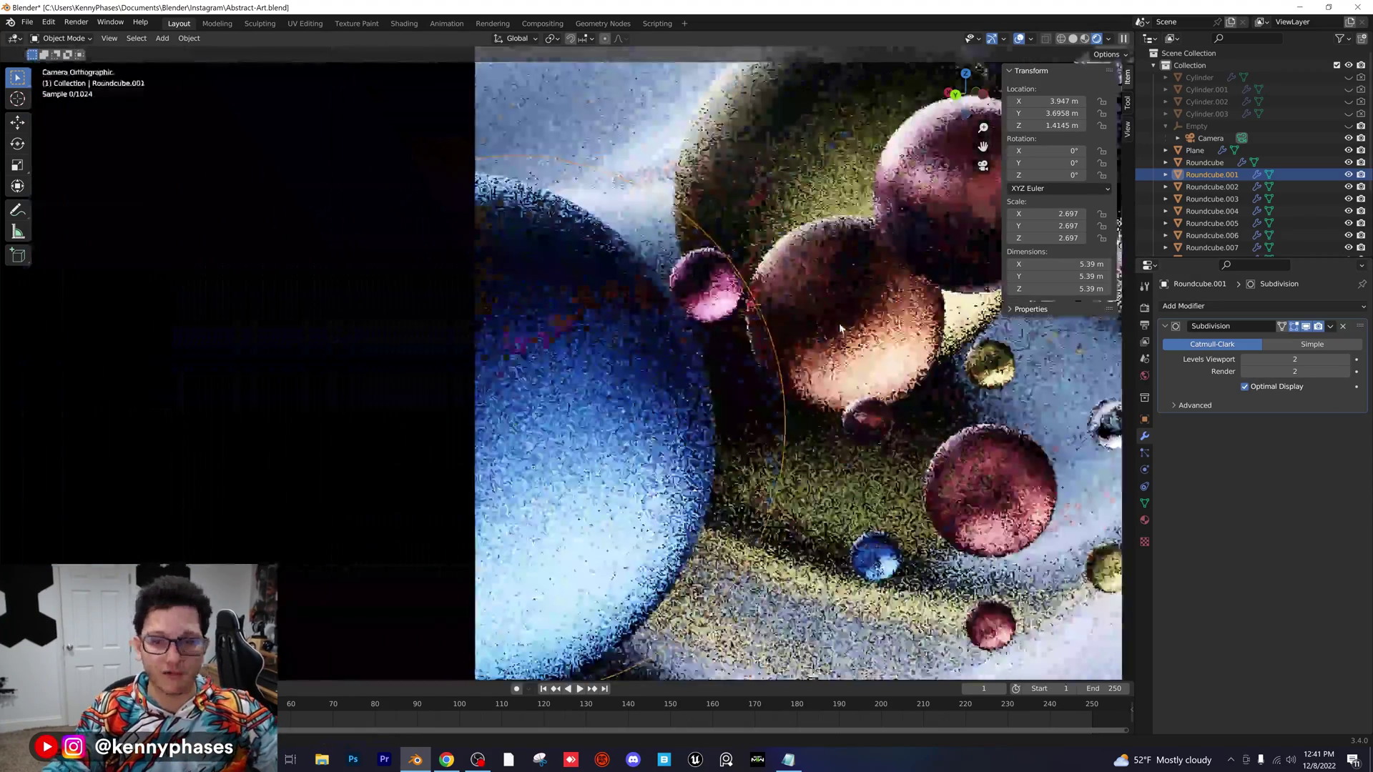
{"action": "scroll", "coordinate": [824, 306], "scroll_direction": "up", "scroll_amount": 3}
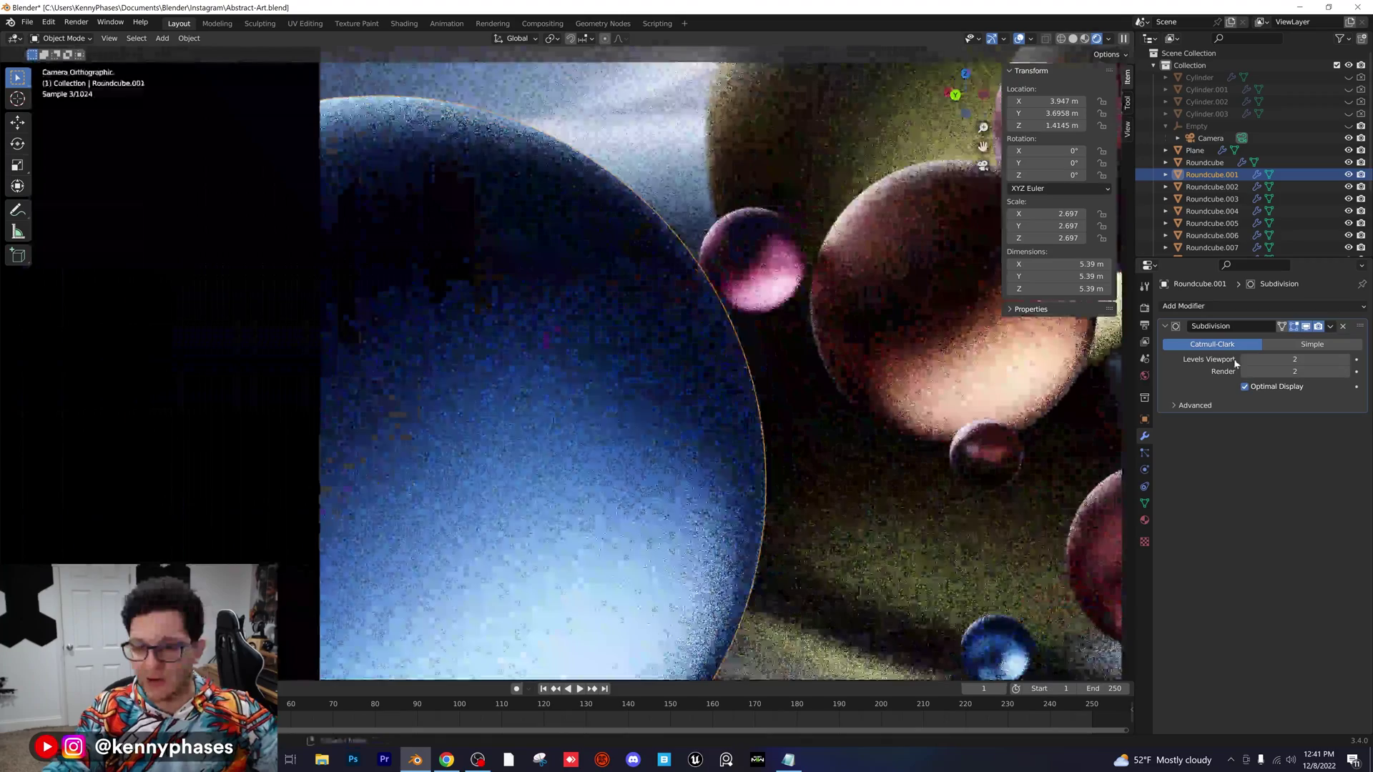
{"action": "left_click", "coordinate": [1245, 361]}
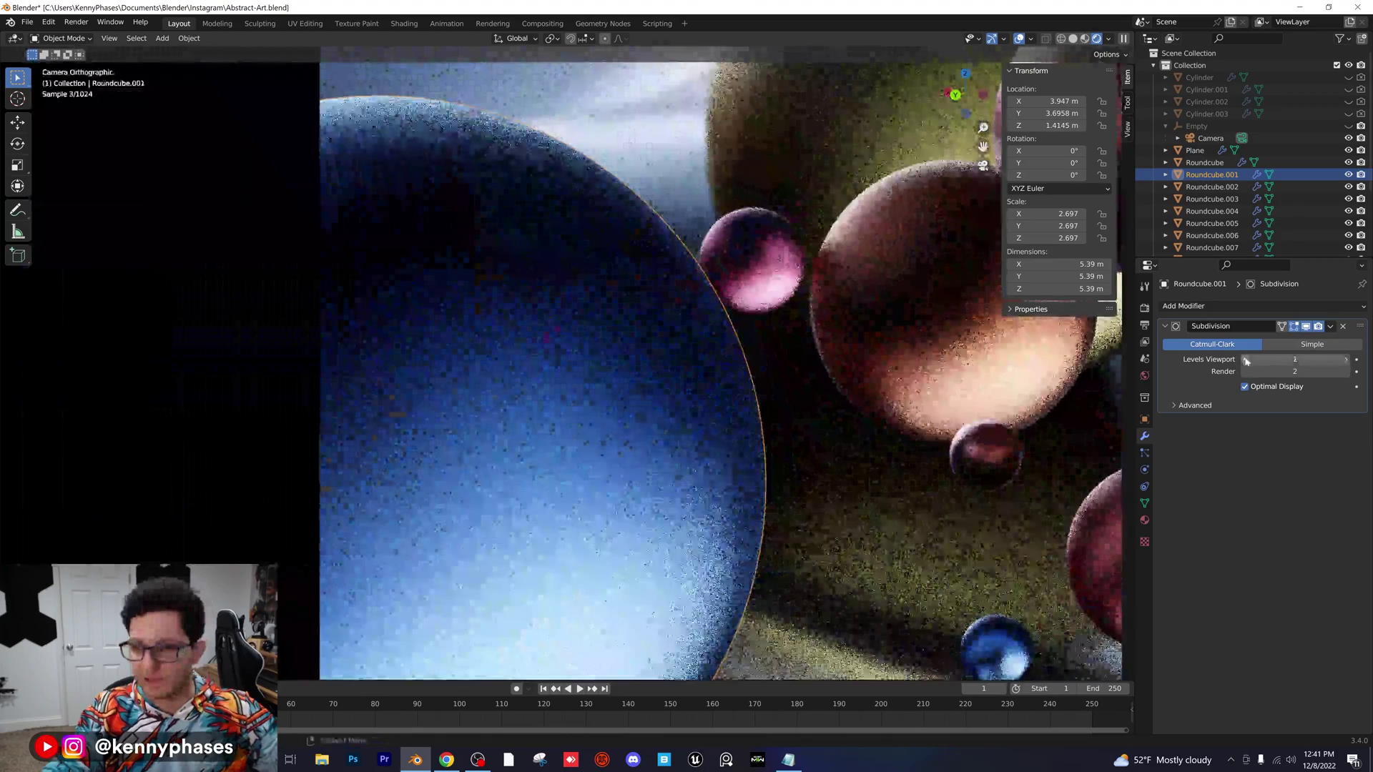
{"action": "left_click", "coordinate": [1245, 361]}
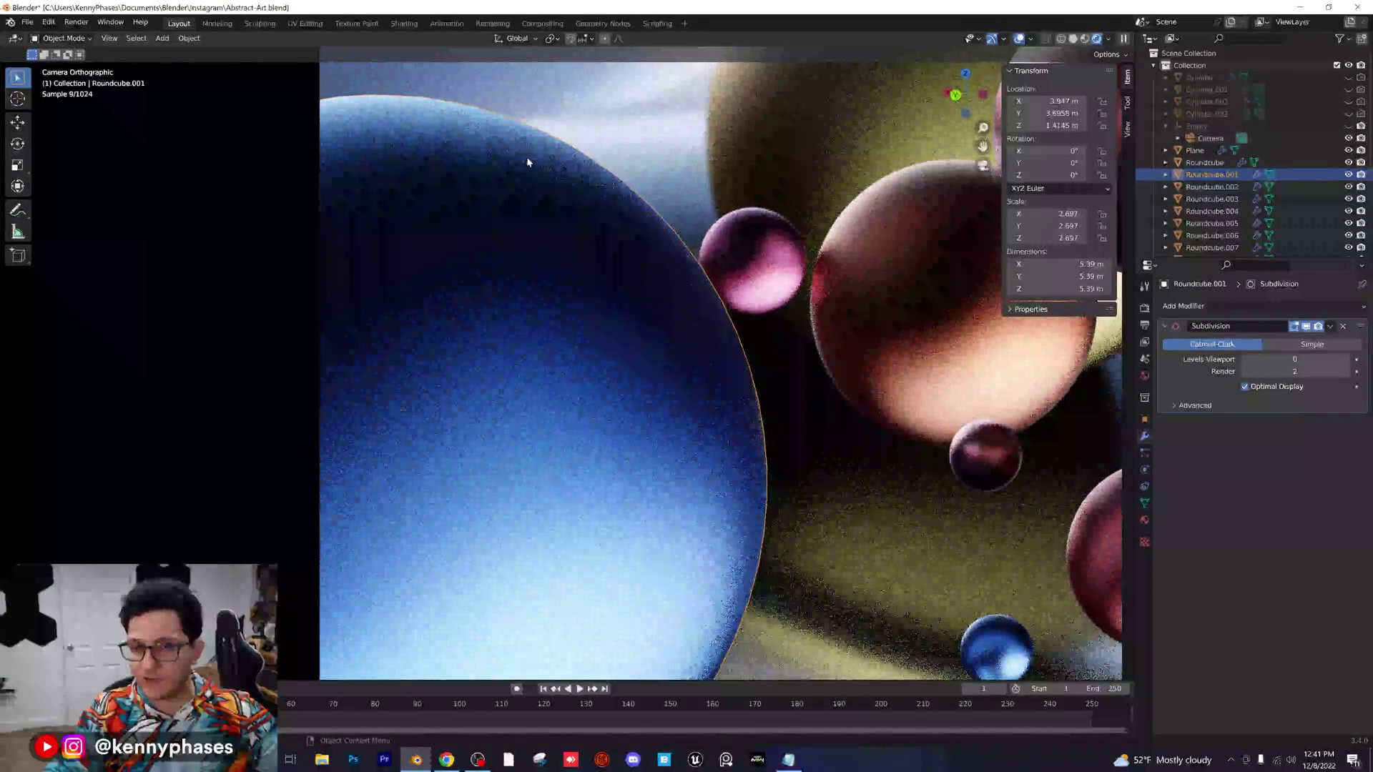
{"action": "left_click", "coordinate": [1347, 361]}
{"action": "left_click", "coordinate": [1348, 361]}
{"action": "scroll", "coordinate": [607, 346], "scroll_direction": "down", "scroll_amount": 5}
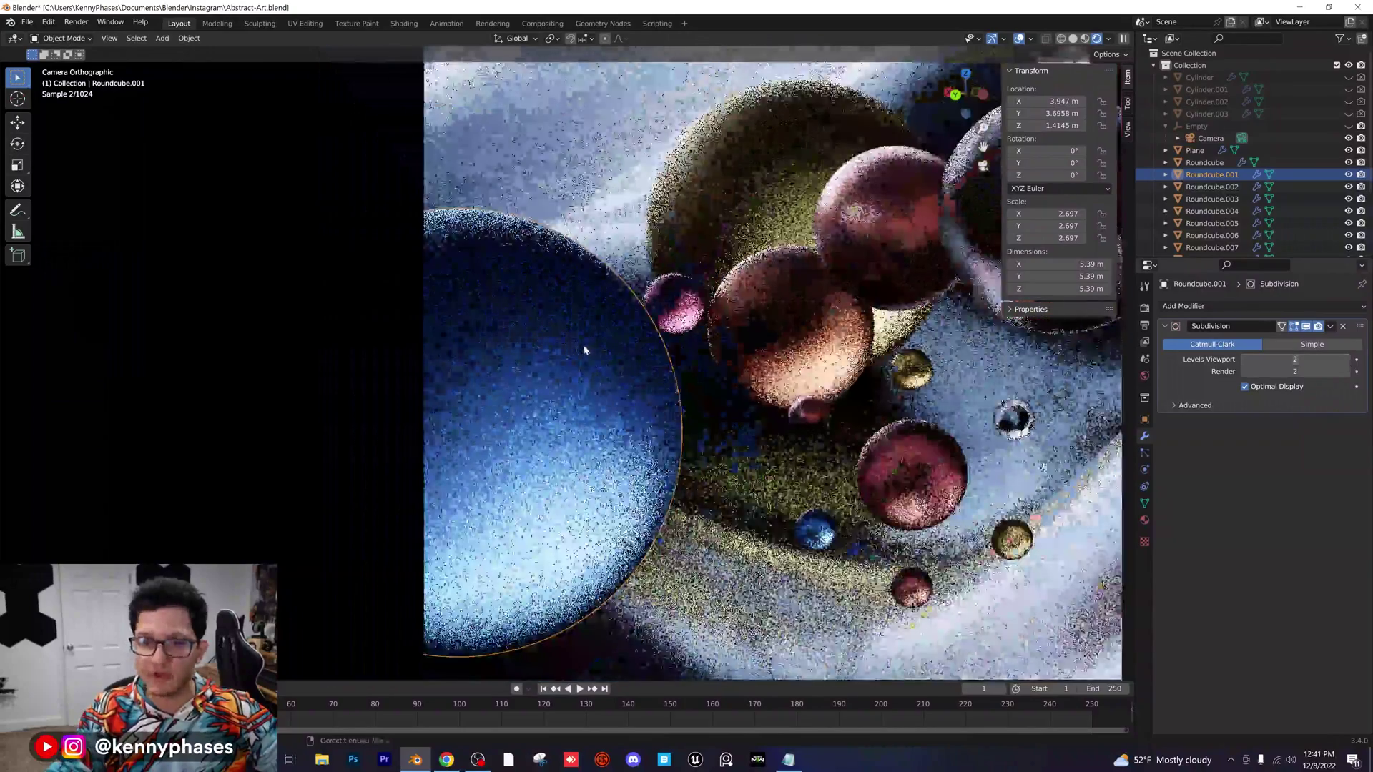
{"action": "middle_click_drag", "start_coordinate": [774, 312], "coordinate": [585, 359], "text": "shift"}
{"action": "scroll", "coordinate": [585, 359], "scroll_direction": "down", "scroll_amount": 1}
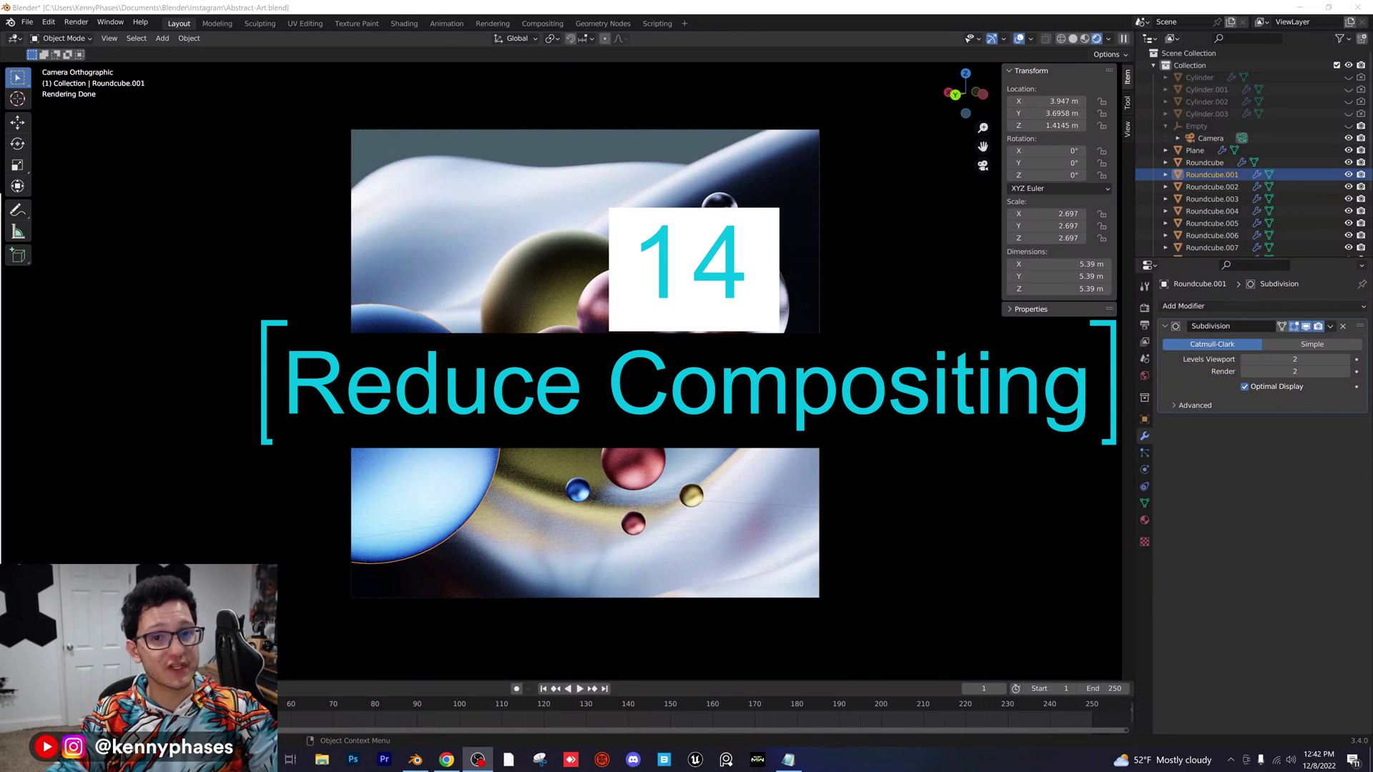
In the Compositing workspace, turn off Use Nodes to bypass the denoise and lens distortion tree.
{"action": "left_click", "coordinate": [543, 24]}
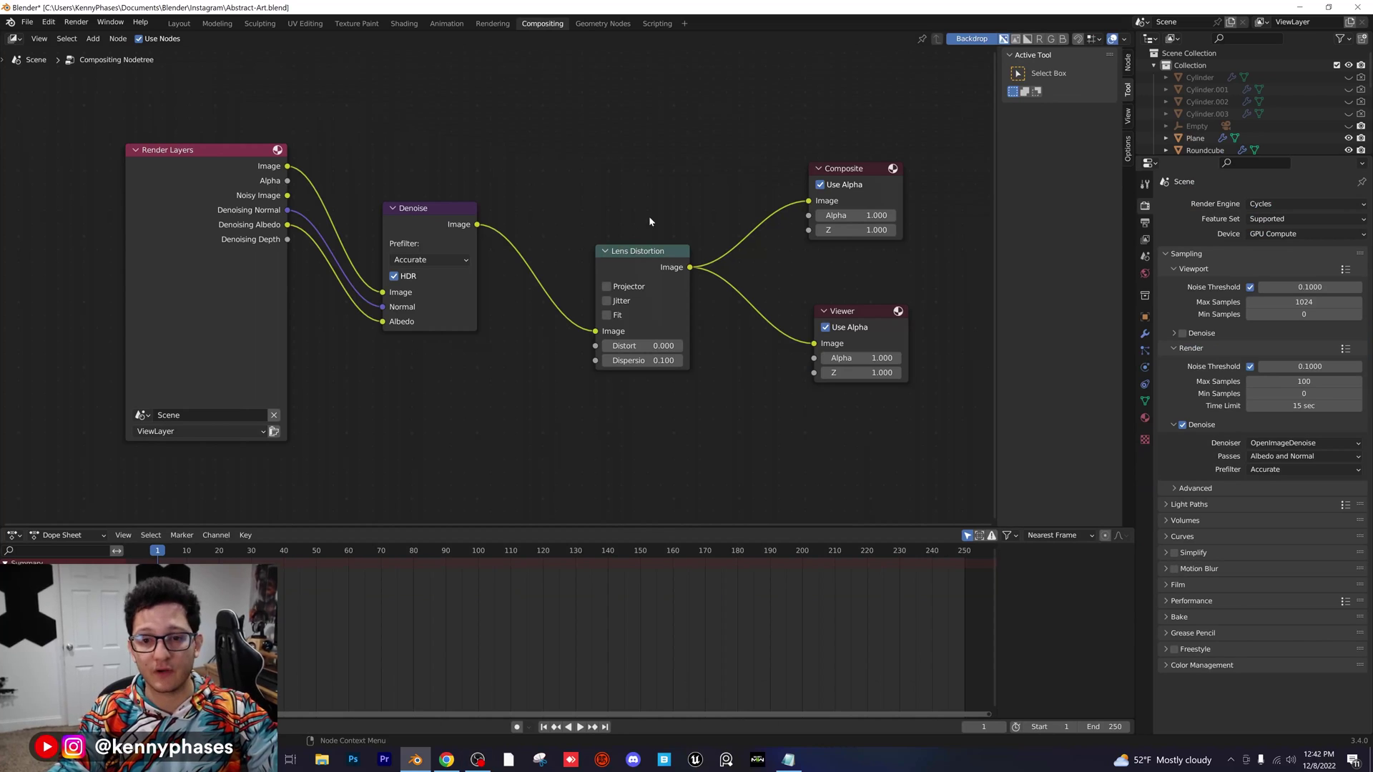
{"action": "scroll", "coordinate": [534, 215], "scroll_direction": "down", "scroll_amount": 1}
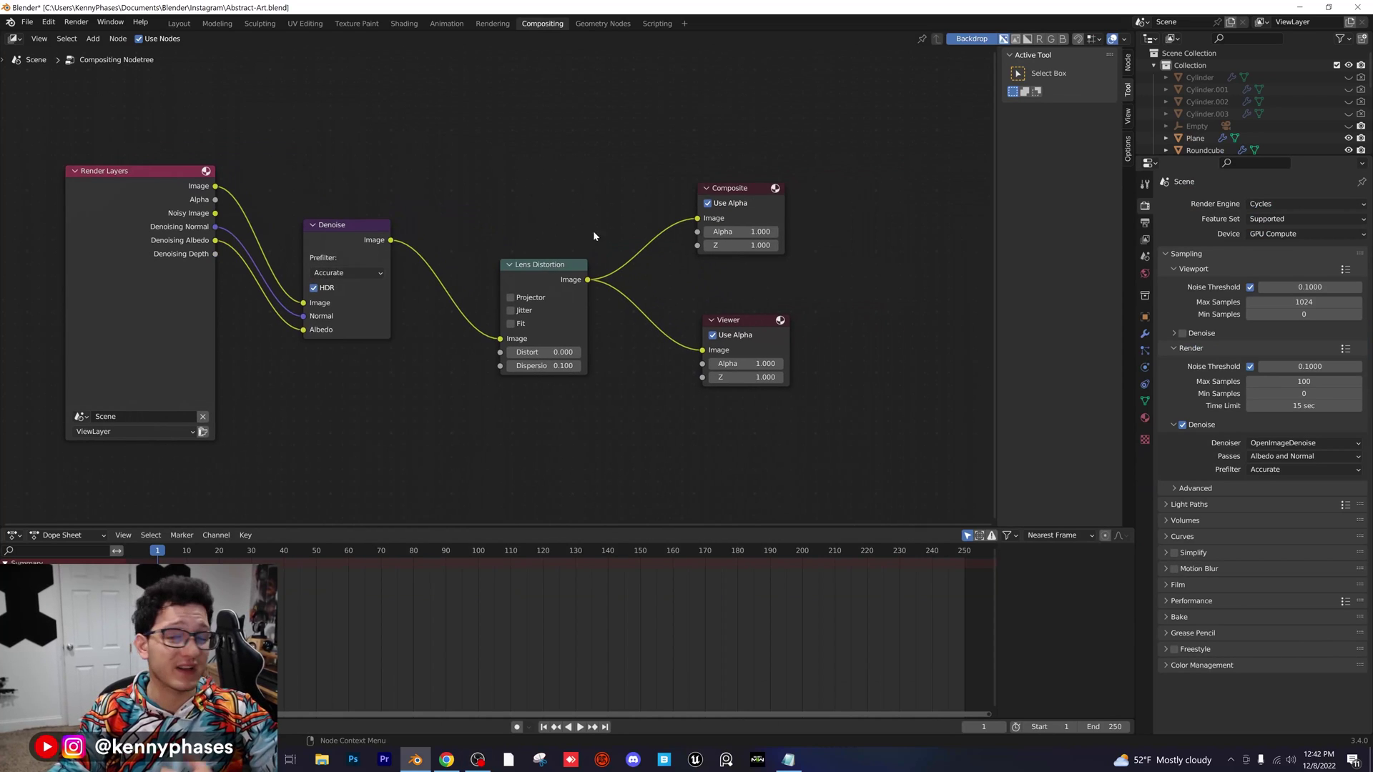
{"action": "middle_click_drag", "start_coordinate": [593, 236], "coordinate": [652, 224]}
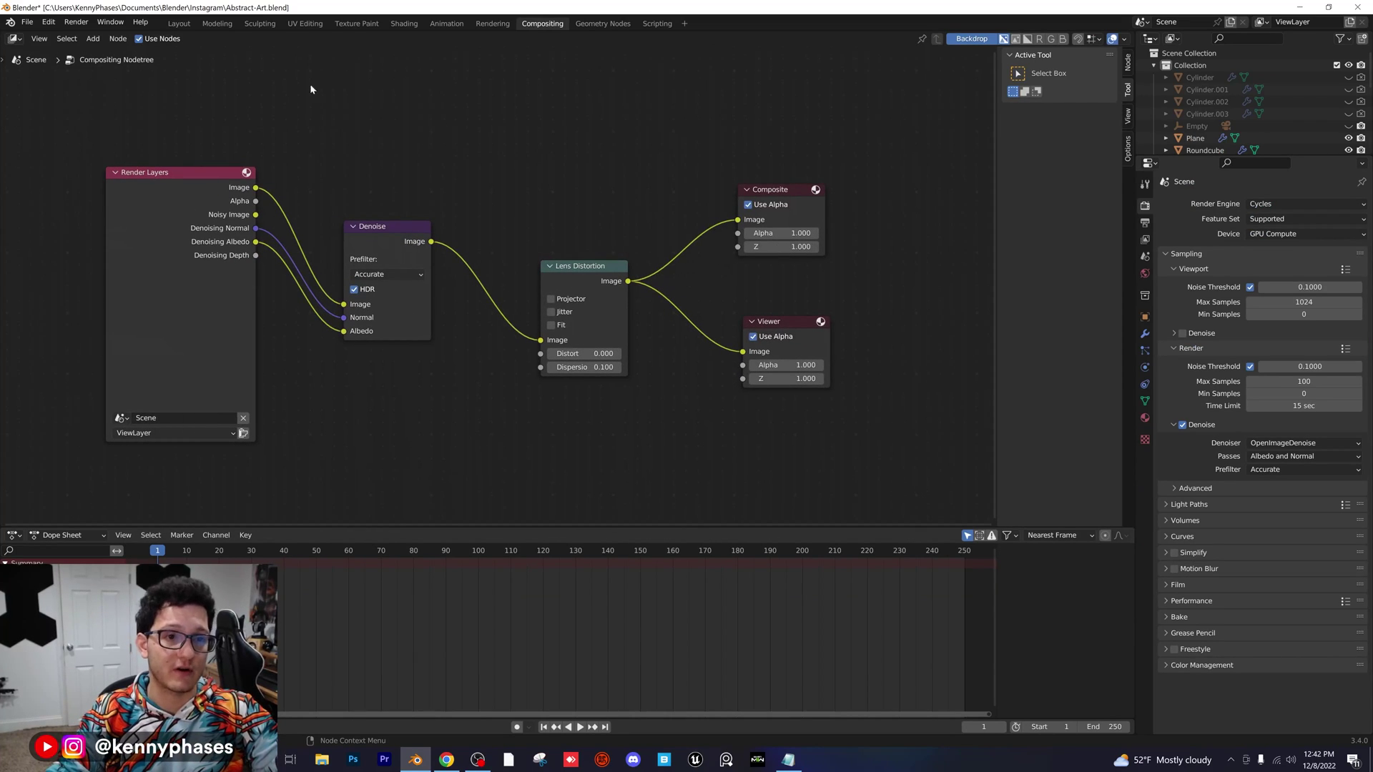
{"action": "left_click", "coordinate": [140, 39]}
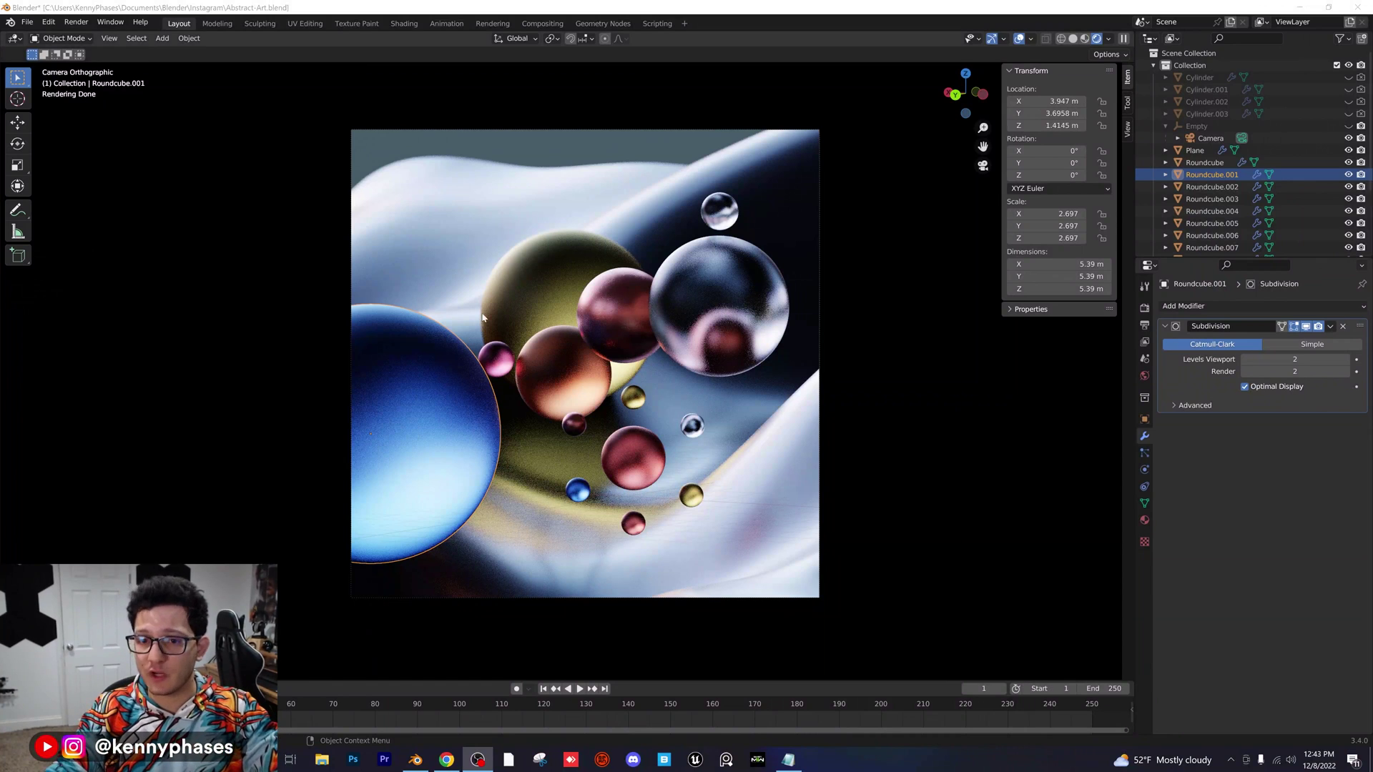
Pause the live Cycles viewport render and switch viewport shading to Solid.
{"action": "left_click", "coordinate": [1123, 39]}
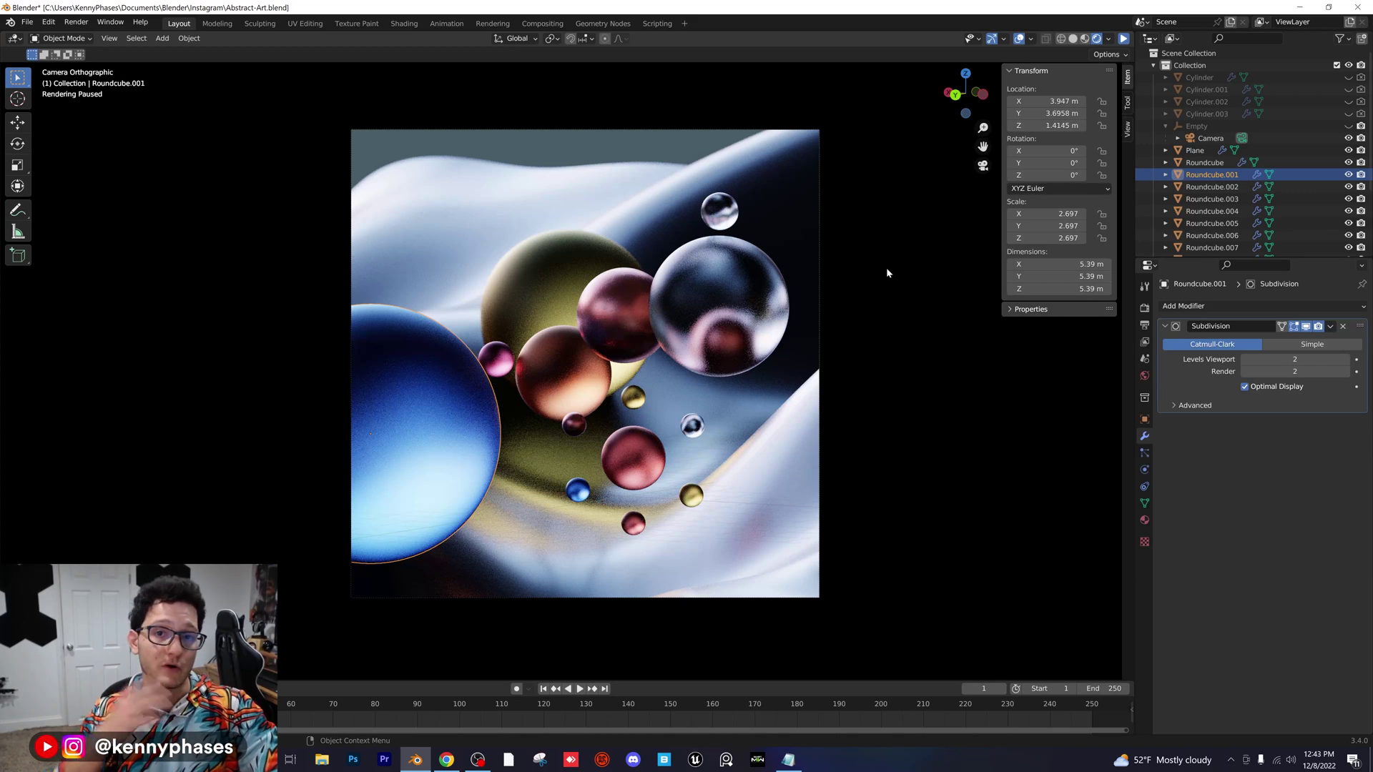
{"action": "left_click", "coordinate": [1072, 38]}
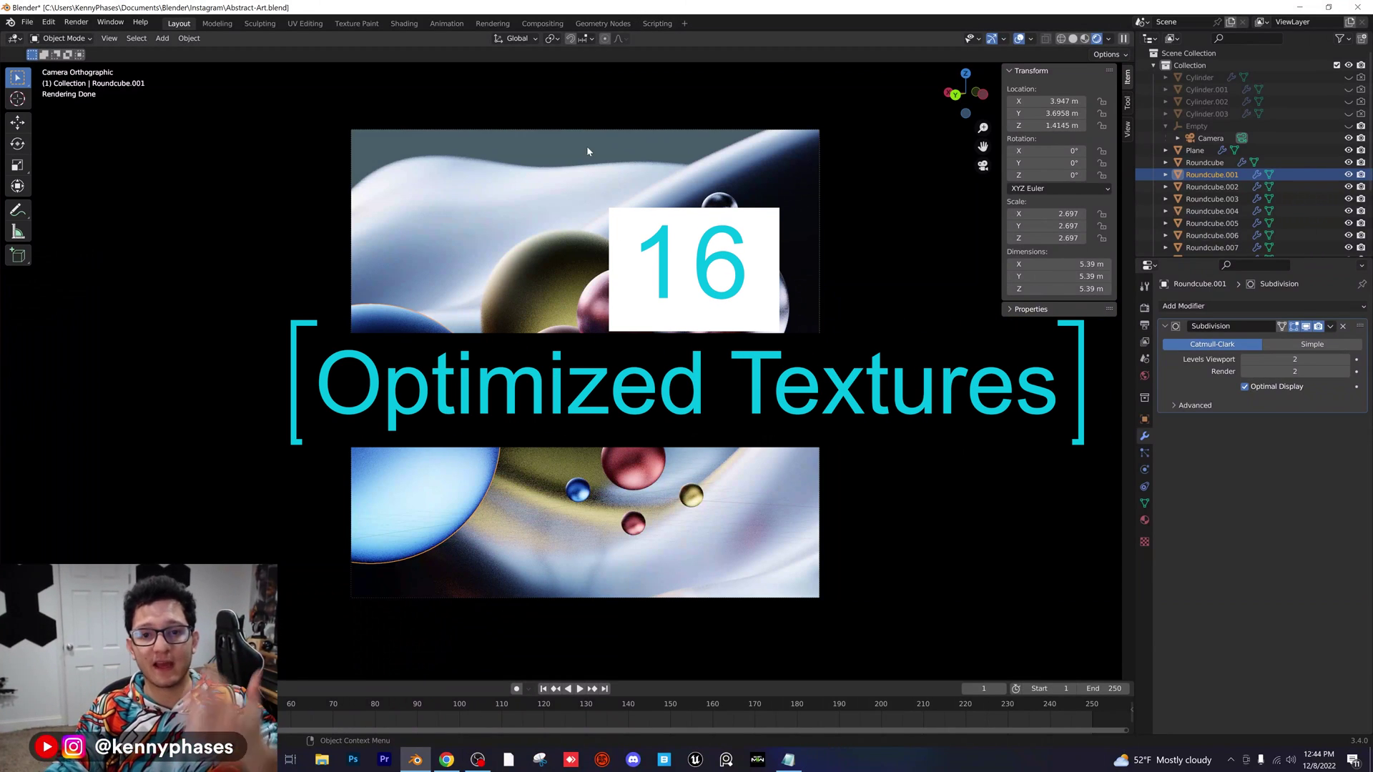
Deselect the big blue sphere, orbit around the scene, then return to camera view.
{"action": "left_click", "coordinate": [596, 142]}
{"action": "scroll", "coordinate": [596, 142], "scroll_direction": "down", "scroll_amount": 2}
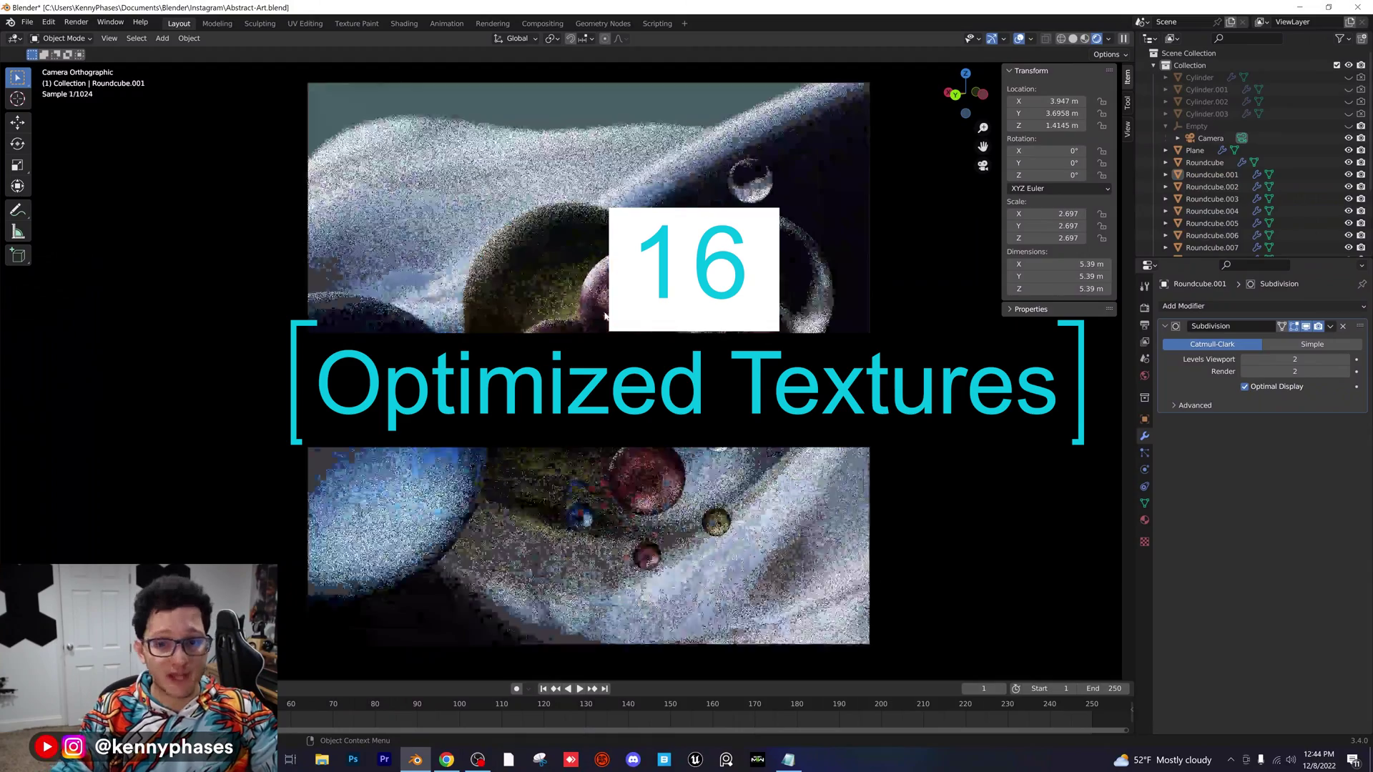
{"action": "middle_click_drag", "start_coordinate": [679, 278], "coordinate": [519, 271]}
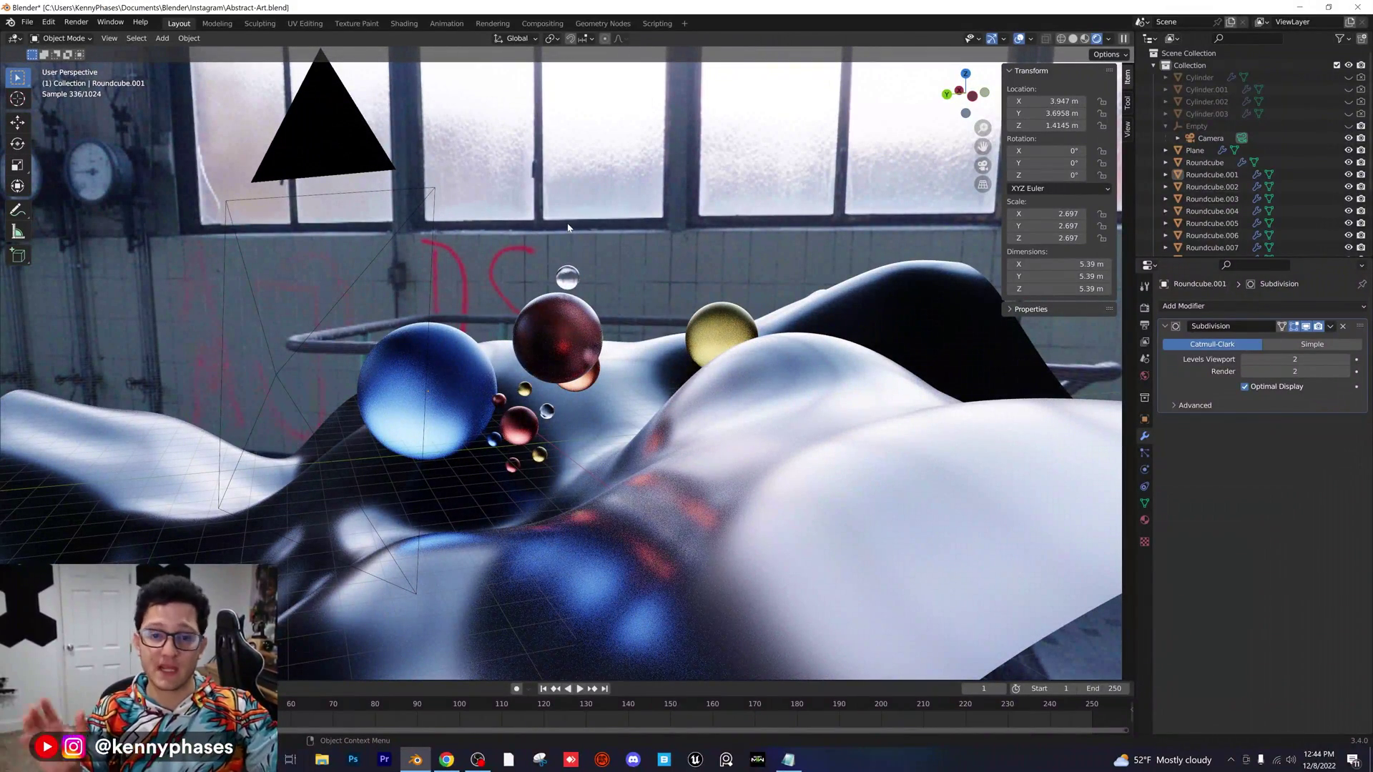
{"action": "key", "text": "KP_0"}
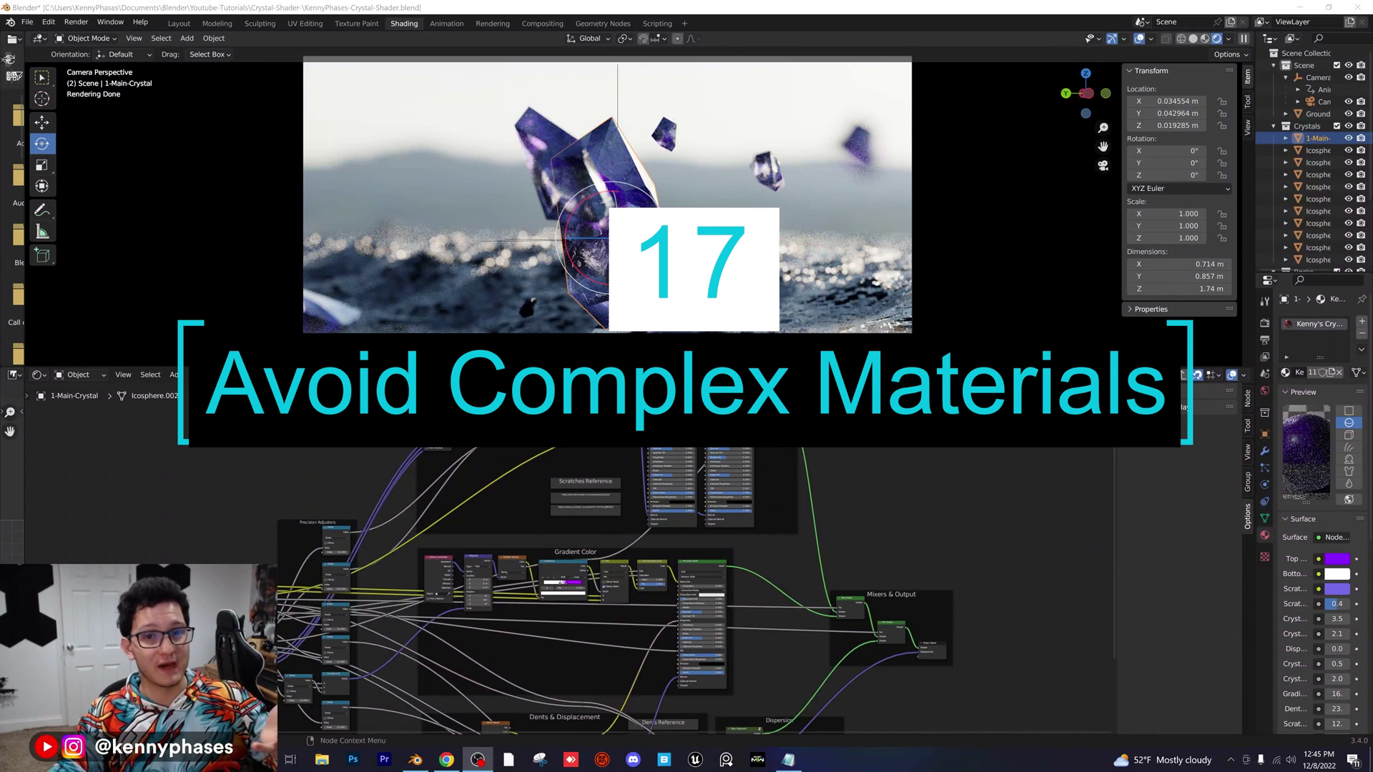
Pan the Shader Editor to show the KennyPhases Customizable Crystal Shader node group's title.
{"action": "scroll", "coordinate": [518, 530], "scroll_direction": "down", "scroll_amount": 4}
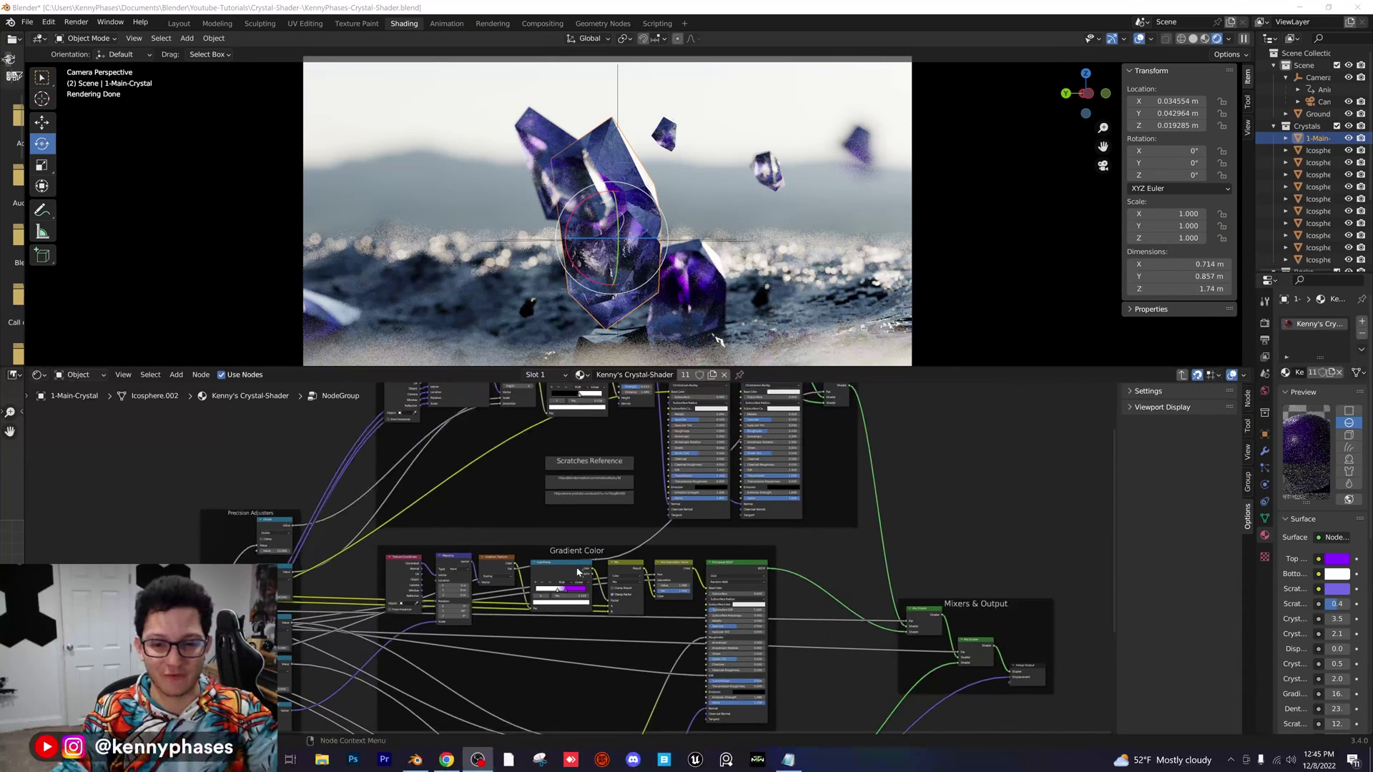
{"action": "scroll", "coordinate": [609, 423], "scroll_direction": "up", "scroll_amount": 3}
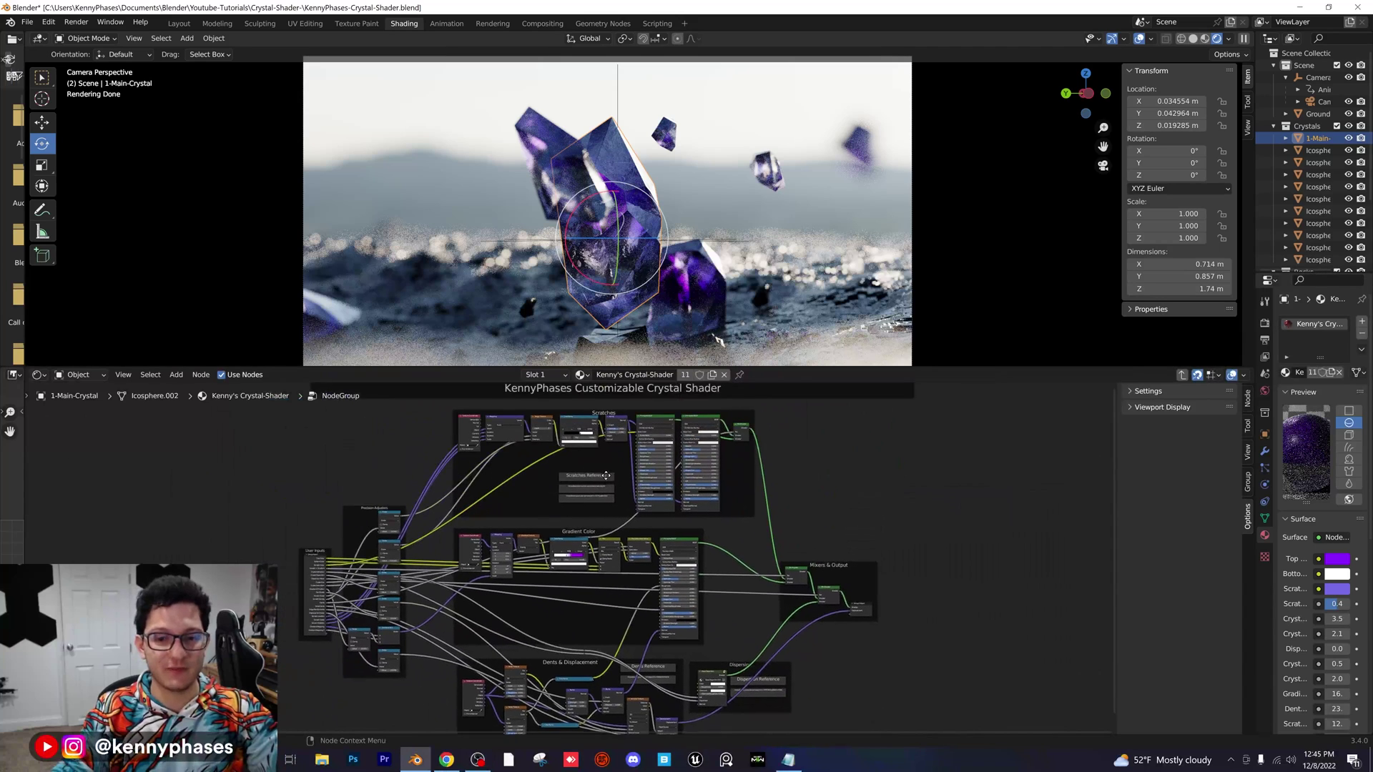
{"action": "middle_click_drag", "start_coordinate": [621, 437], "coordinate": [643, 472]}
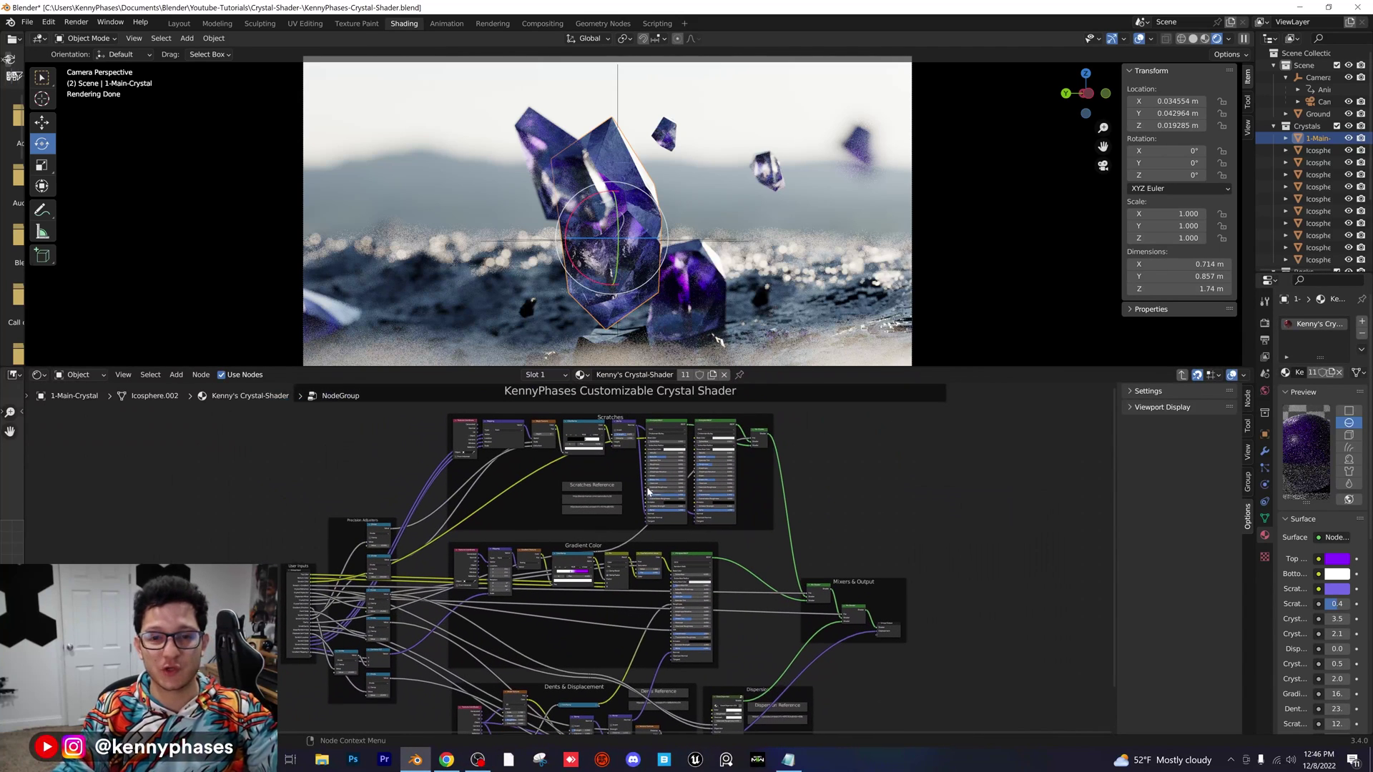